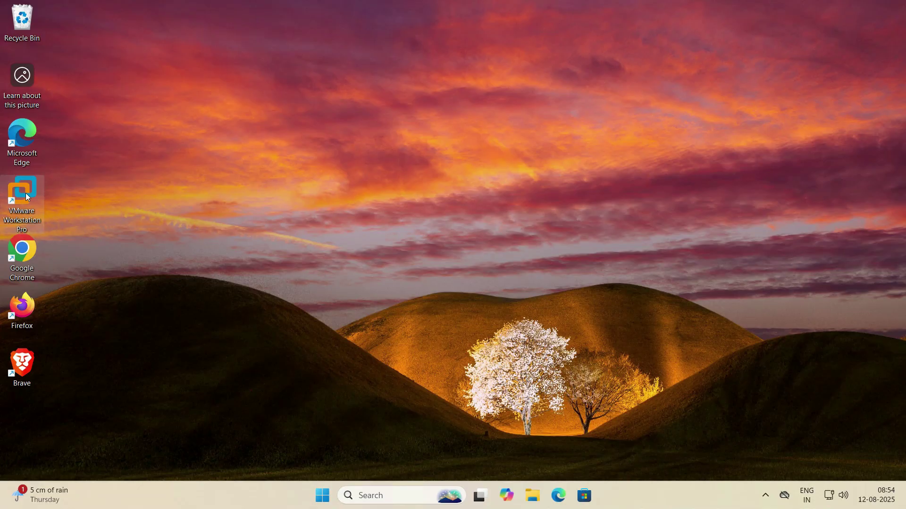
Launch VMware Workstation Pro and select the Windows 10 x64 VM in the Library
{"action": "left_click", "coordinate": [490, 237]}
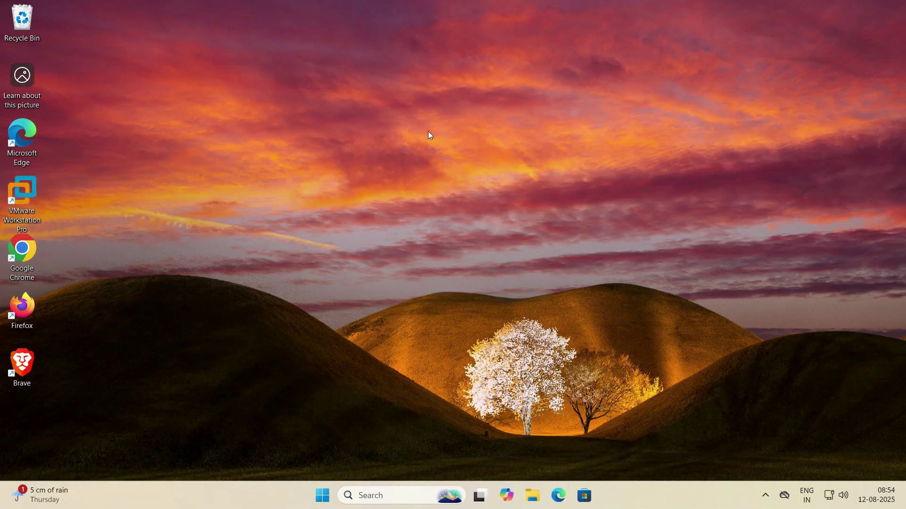
{"action": "right_click", "coordinate": [470, 158]}
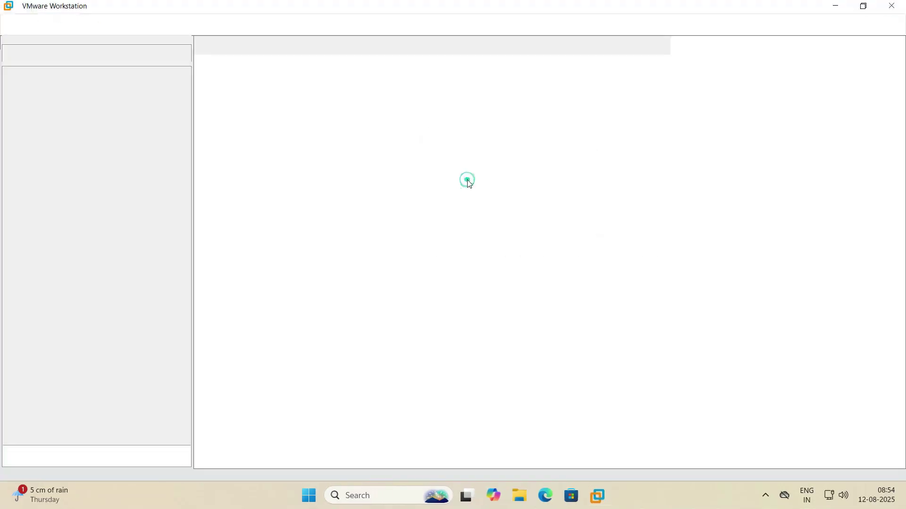
{"action": "left_click", "coordinate": [47, 83]}
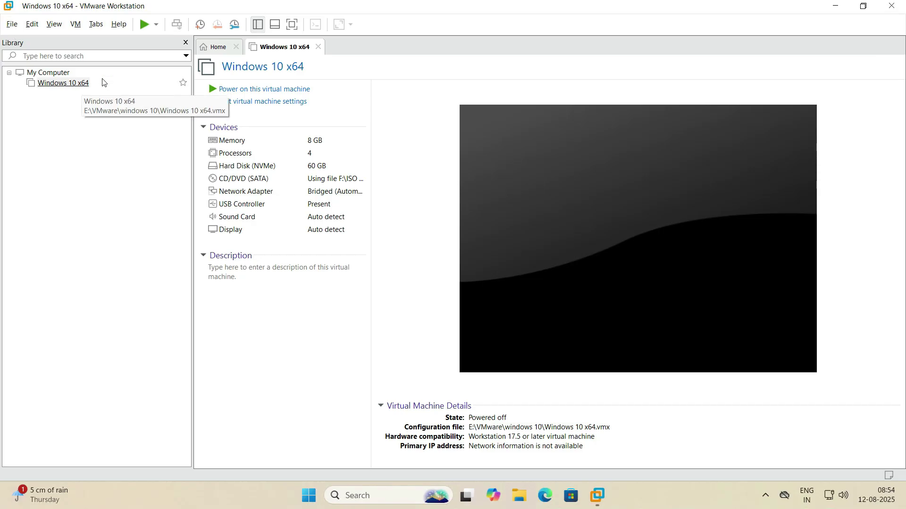
From the home page, start the New Virtual Machine wizard with the Typical configuration
{"action": "left_click", "coordinate": [214, 48]}
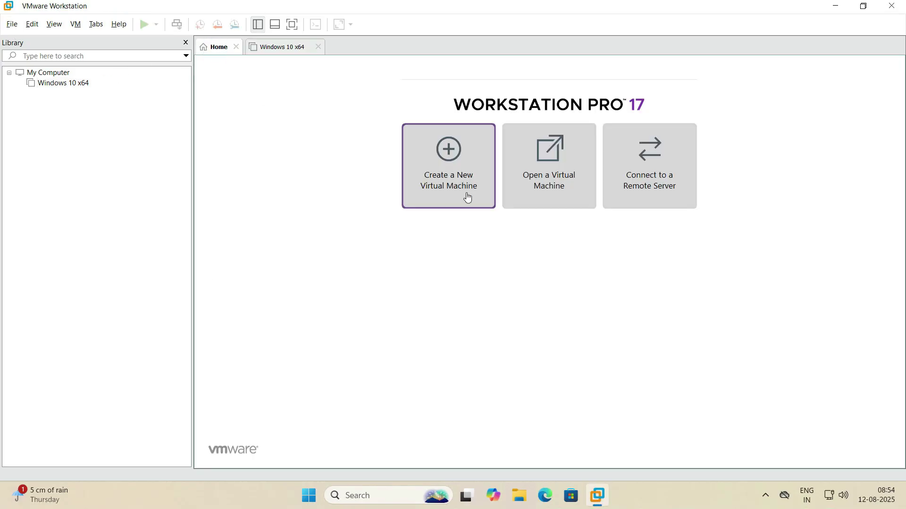
{"action": "left_click", "coordinate": [7, 22]}
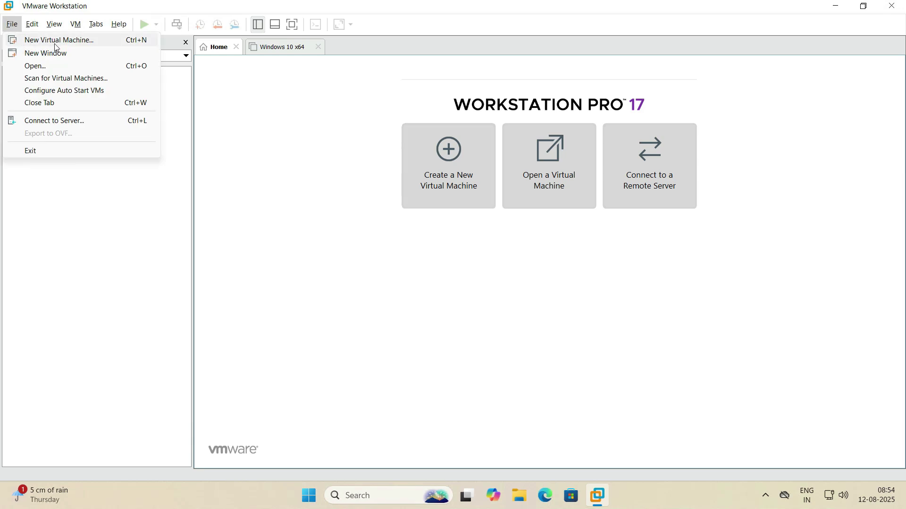
{"action": "left_click", "coordinate": [88, 44]}
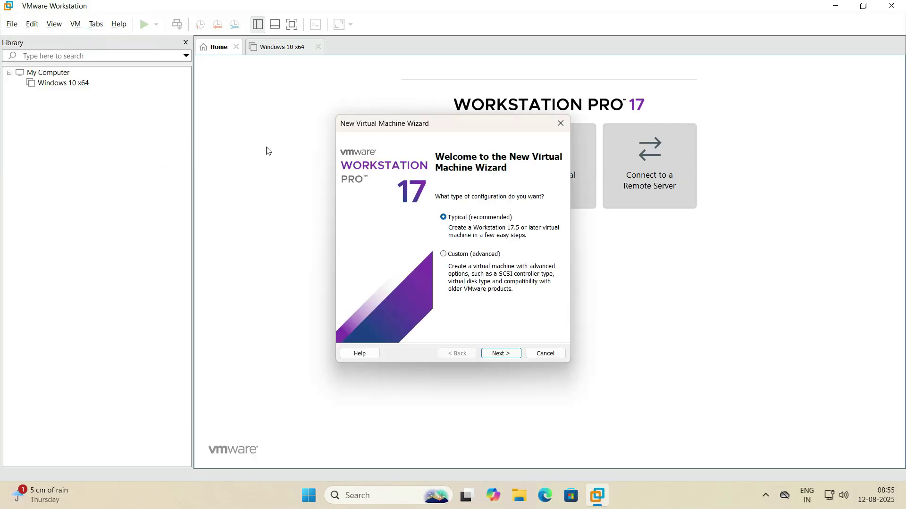
{"action": "left_click_drag", "start_coordinate": [414, 121], "coordinate": [324, 97]}
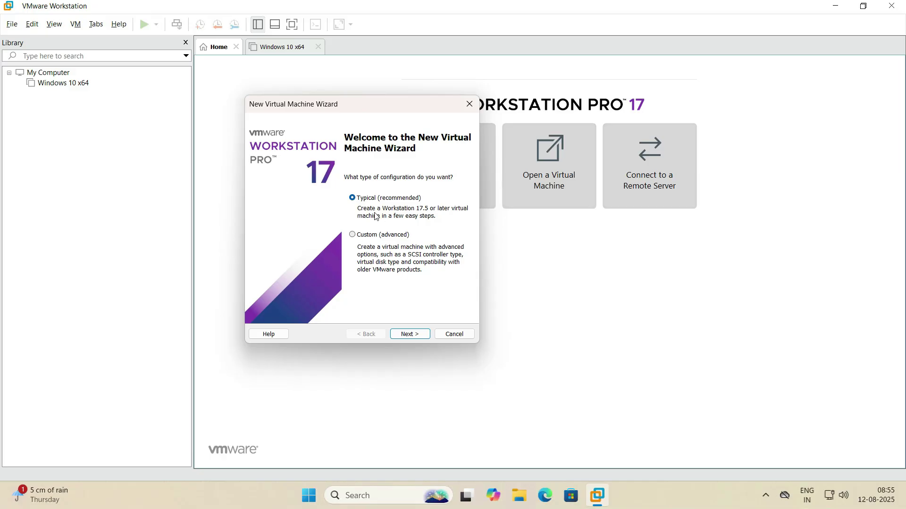
{"action": "left_click", "coordinate": [418, 334]}
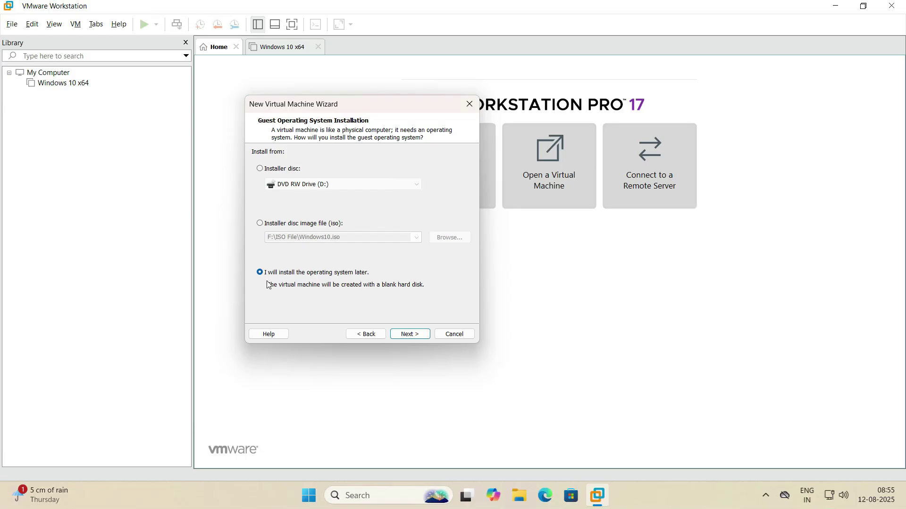
Choose to install the OS later, with Windows 11 x64 as the guest version
{"action": "left_click", "coordinate": [408, 335]}
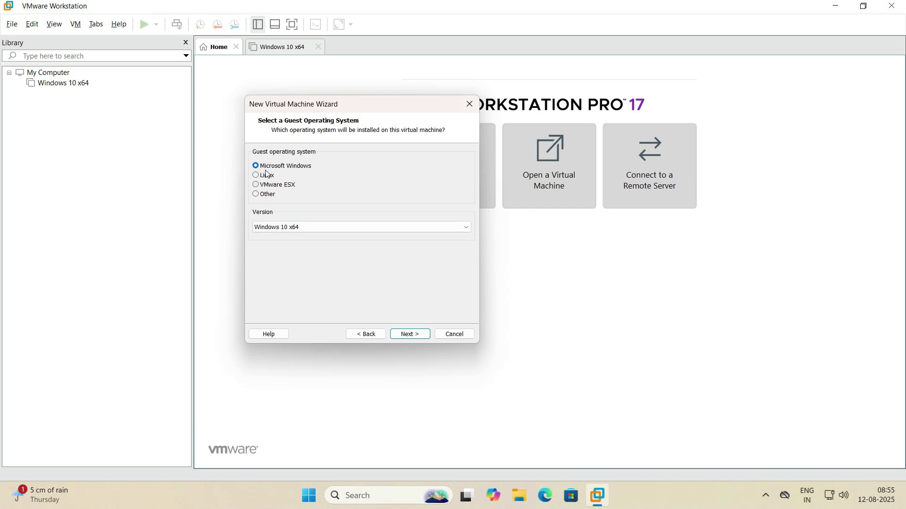
{"action": "left_click", "coordinate": [319, 231]}
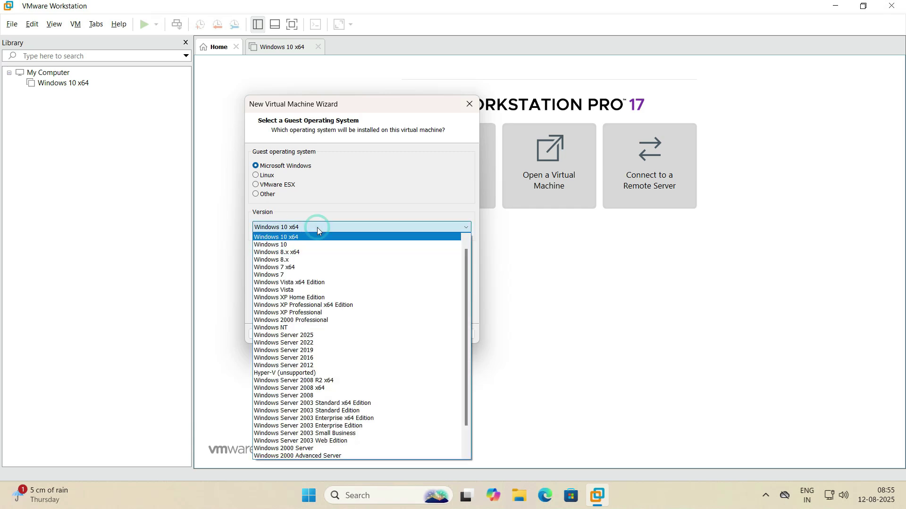
{"action": "scroll", "coordinate": [317, 231], "scroll_direction": "up", "scroll_amount": 1}
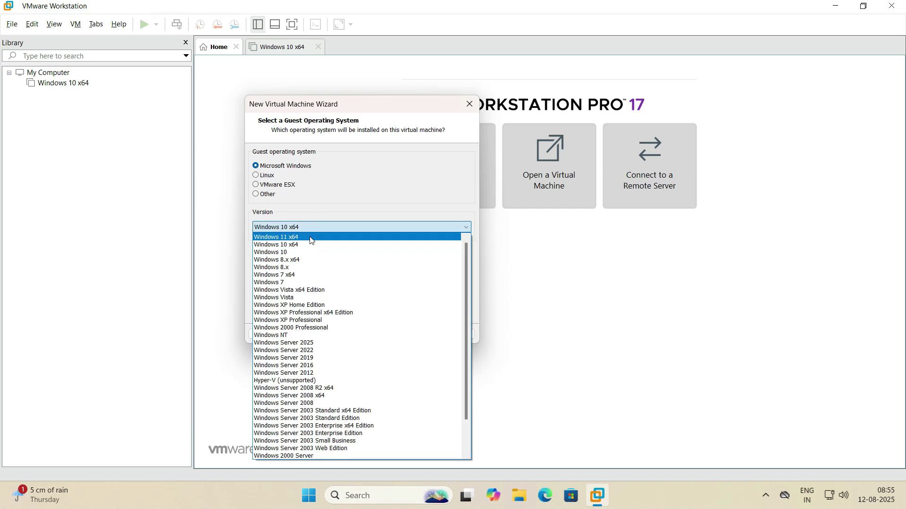
{"action": "left_click", "coordinate": [310, 236]}
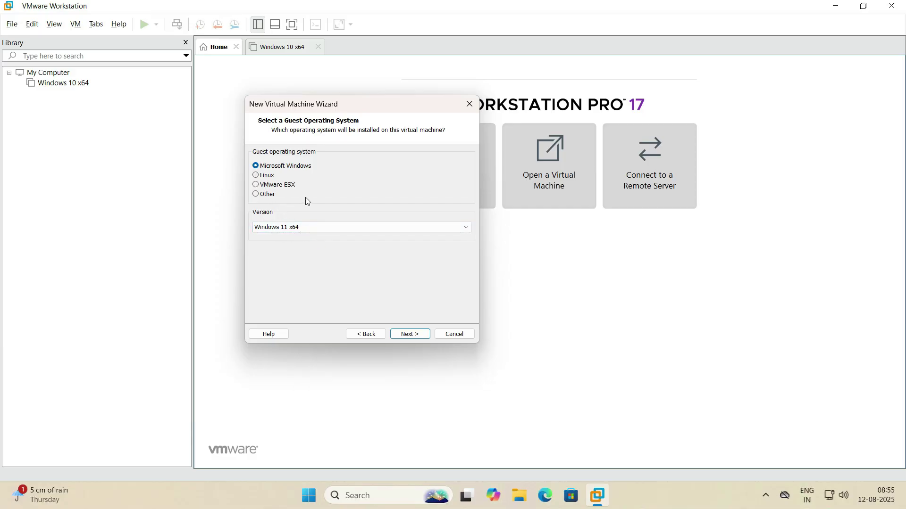
{"action": "left_click", "coordinate": [413, 335]}
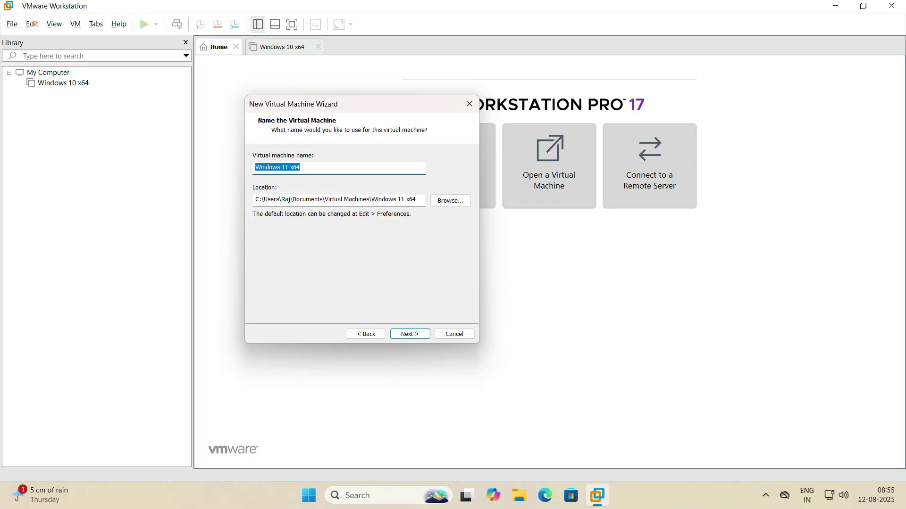
Keep the name Windows 11 x64 and browse to the VMware folder on drive E:
{"action": "left_click", "coordinate": [307, 166]}
{"action": "left_click", "coordinate": [450, 201]}
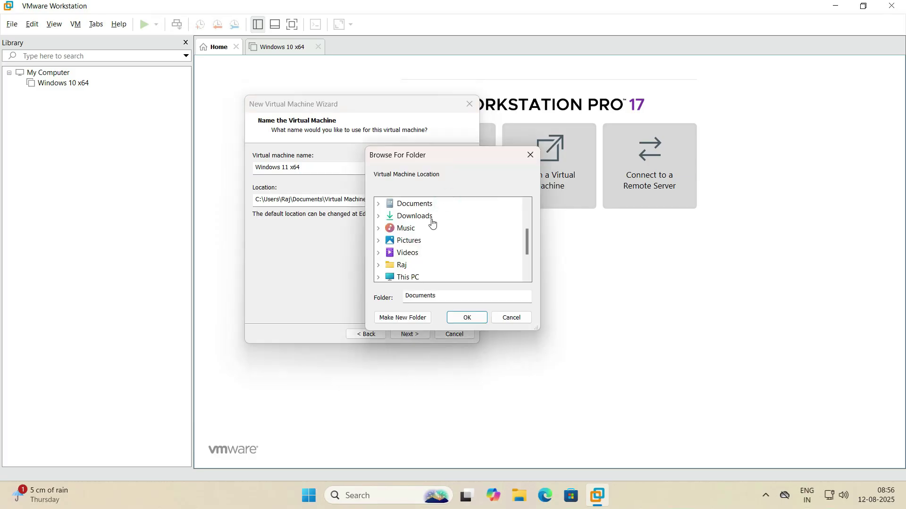
{"action": "scroll", "coordinate": [430, 222], "scroll_direction": "down", "scroll_amount": 2}
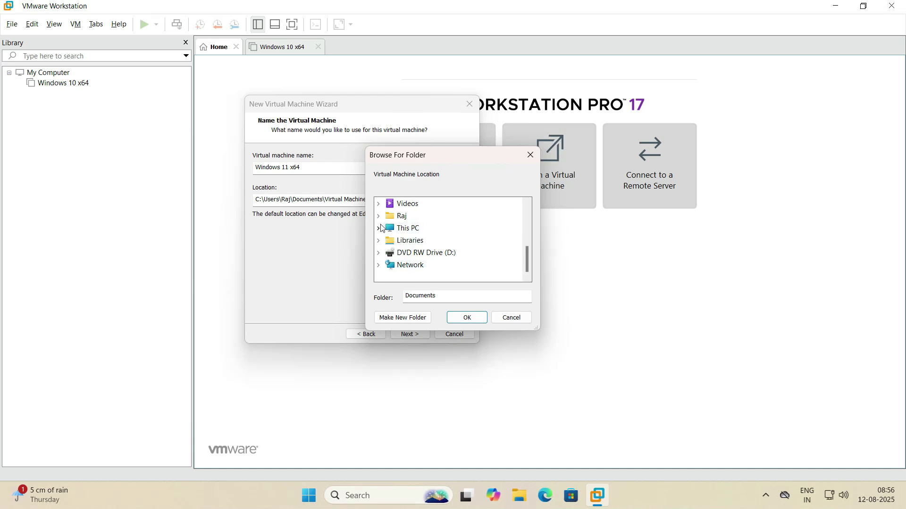
{"action": "left_click", "coordinate": [379, 228]}
{"action": "left_click", "coordinate": [389, 253]}
{"action": "scroll", "coordinate": [432, 258], "scroll_direction": "down", "scroll_amount": 1}
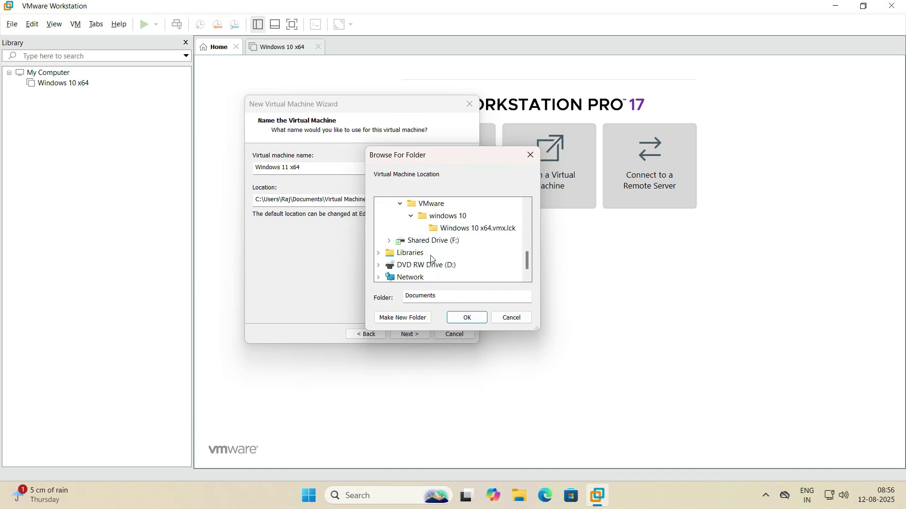
{"action": "left_click", "coordinate": [415, 205]}
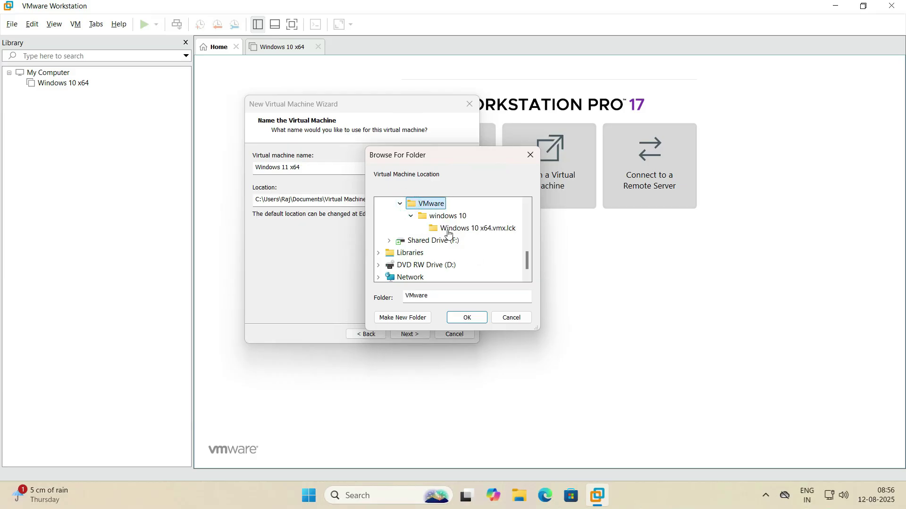
Create a new 'Windows 11' folder there as the VM location and continue
{"action": "left_click", "coordinate": [407, 320]}
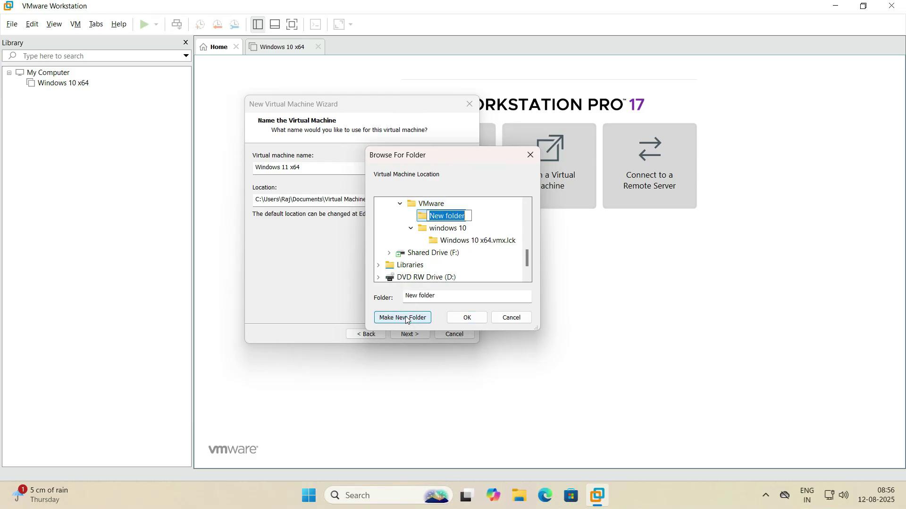
{"action": "type", "text": "Windo"}
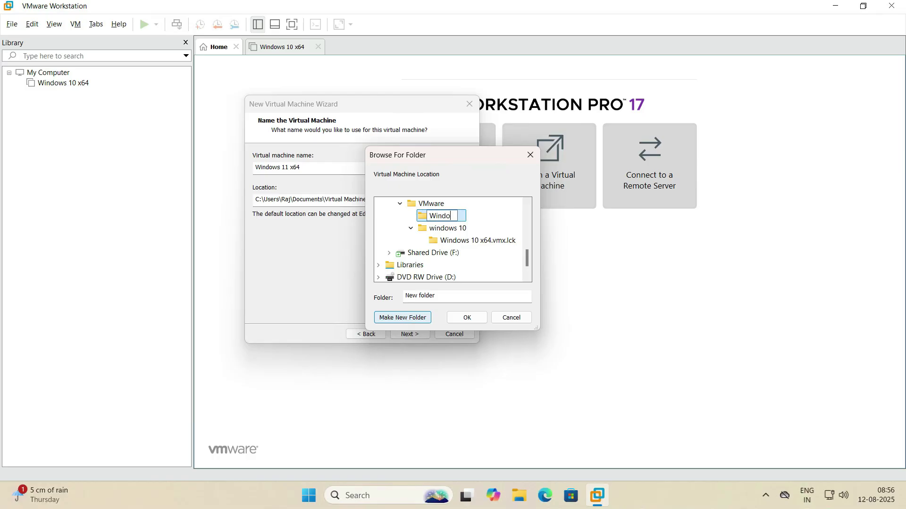
{"action": "type", "text": "ws 11"}
{"action": "left_click", "coordinate": [390, 224]}
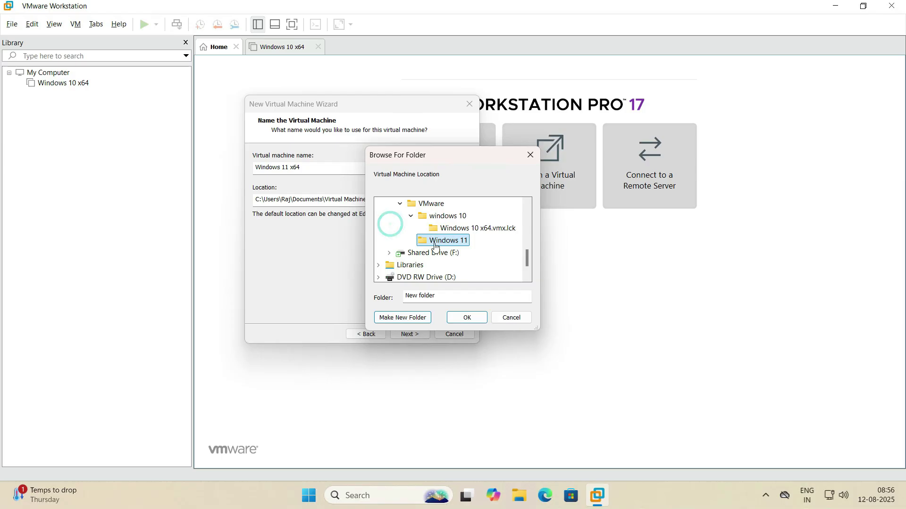
{"action": "left_click", "coordinate": [469, 318]}
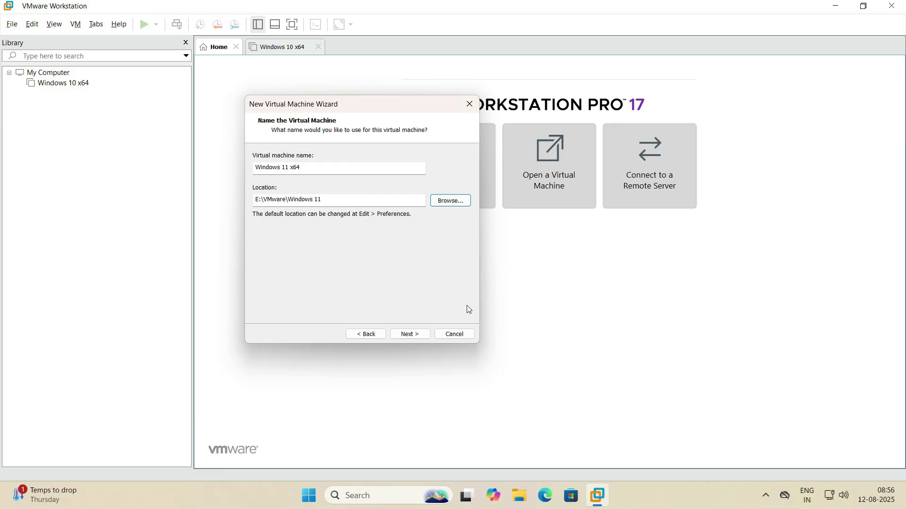
{"action": "left_click", "coordinate": [420, 338]}
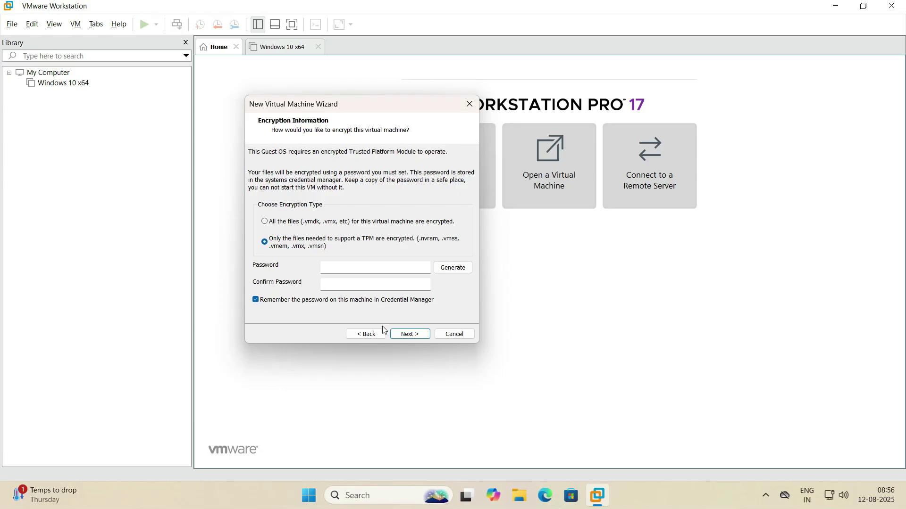
Choose encryption of only the TPM files and enter the encryption password
{"action": "left_click", "coordinate": [411, 336]}
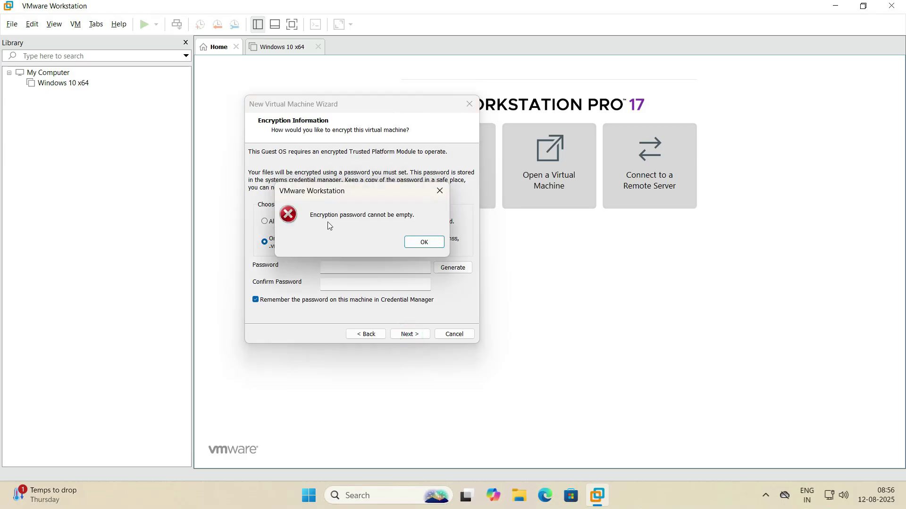
{"action": "left_click", "coordinate": [424, 243]}
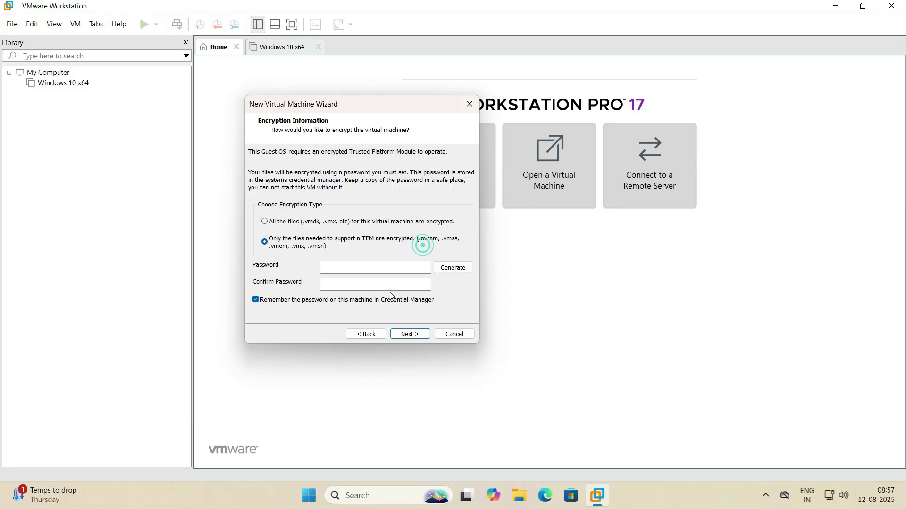
{"action": "left_click", "coordinate": [267, 224]}
{"action": "left_click", "coordinate": [266, 241]}
{"action": "left_click", "coordinate": [370, 266]}
{"action": "type", "text": "12"}
{"action": "key", "text": "Tab"}
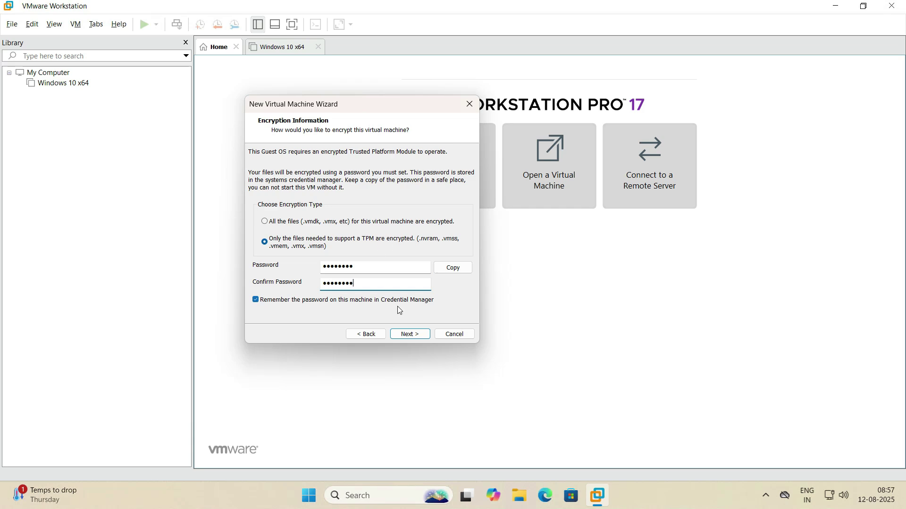
Store the 64 GB virtual disk as a single file and reach Ready to Create
{"action": "left_click", "coordinate": [412, 334]}
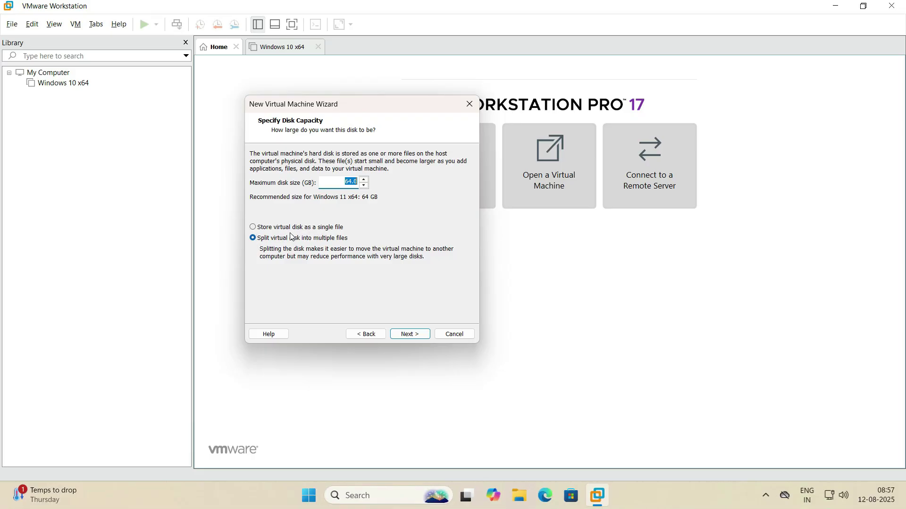
{"action": "left_click", "coordinate": [260, 227]}
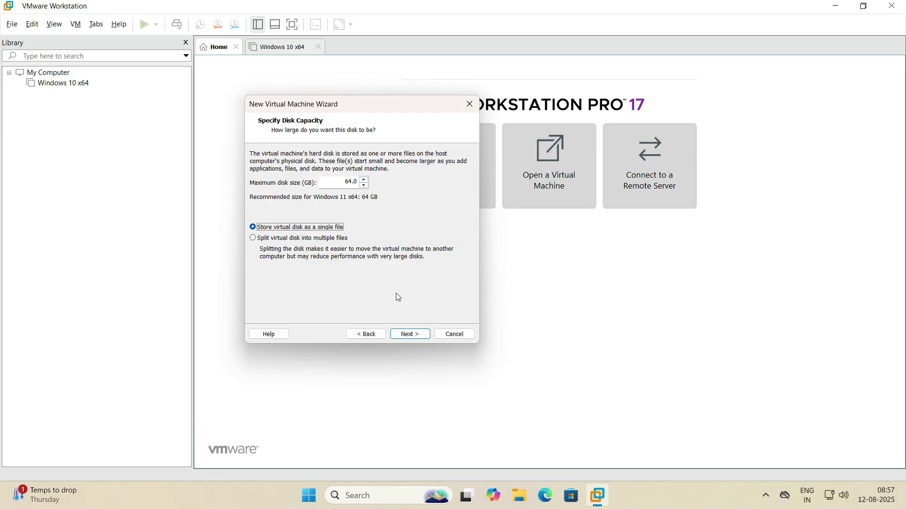
{"action": "left_click", "coordinate": [409, 336]}
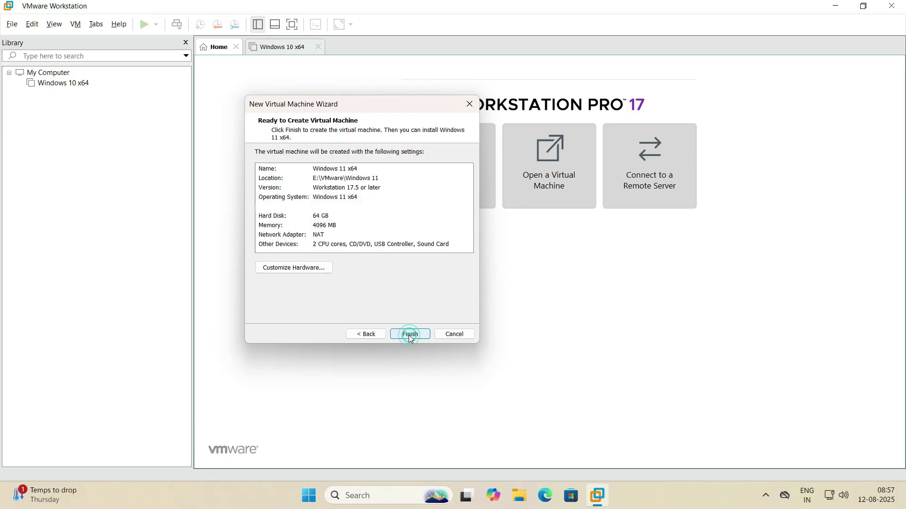
In Customize Hardware, set memory to 8 GB and 2 cores per processor for 4 cores
{"action": "left_click", "coordinate": [296, 269]}
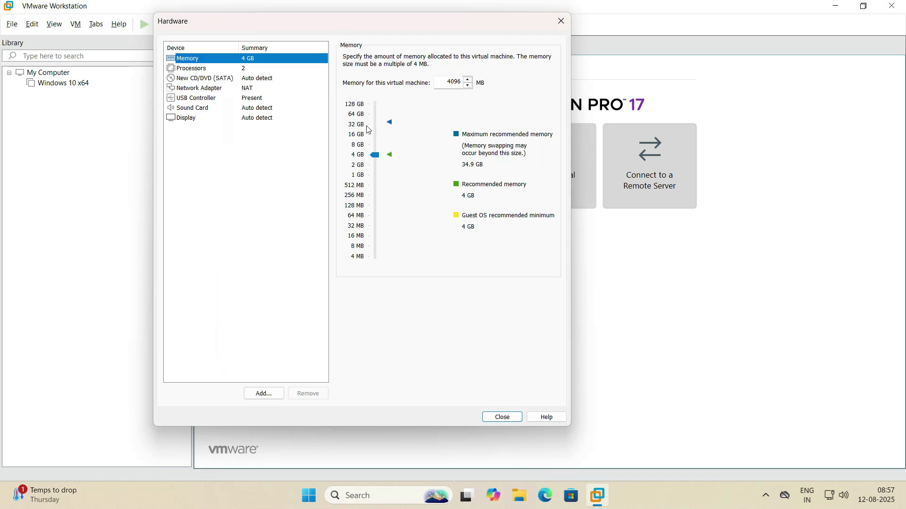
{"action": "left_click", "coordinate": [376, 152]}
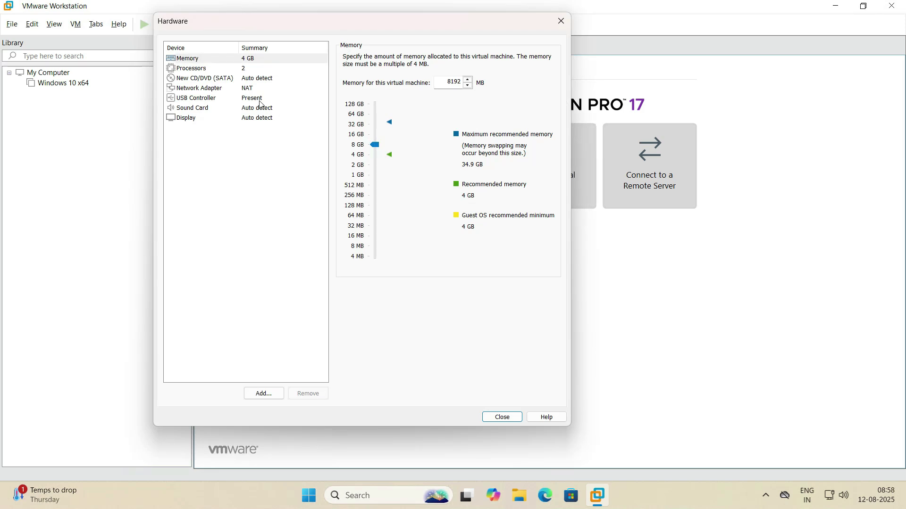
{"action": "left_click", "coordinate": [204, 69]}
{"action": "left_click", "coordinate": [476, 73]}
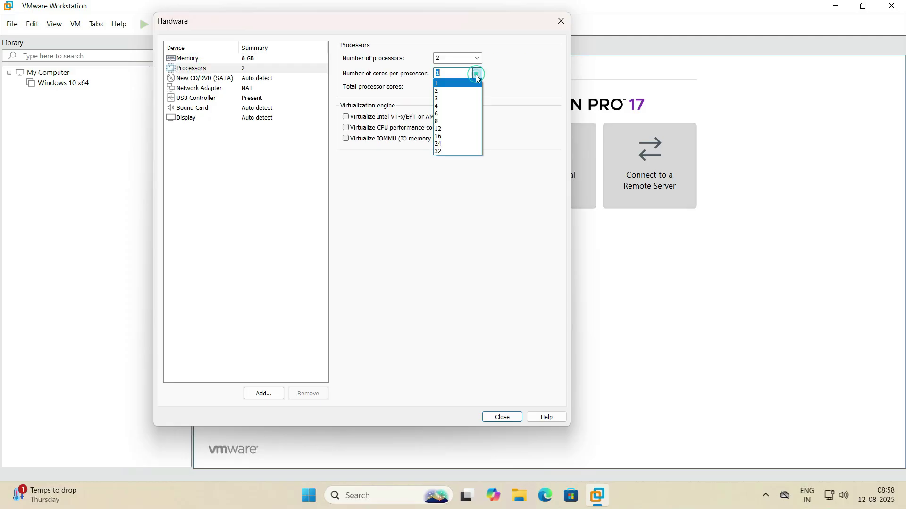
{"action": "left_click", "coordinate": [459, 91]}
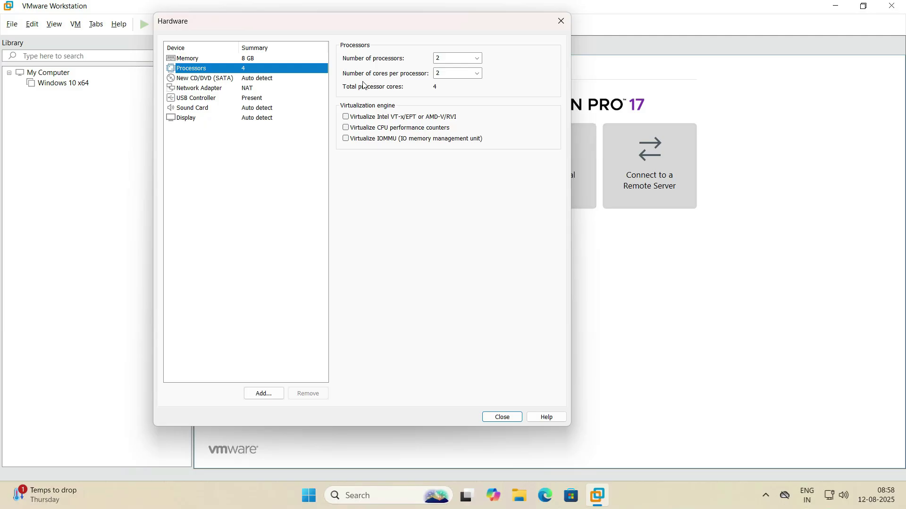
{"action": "left_click", "coordinate": [195, 78]}
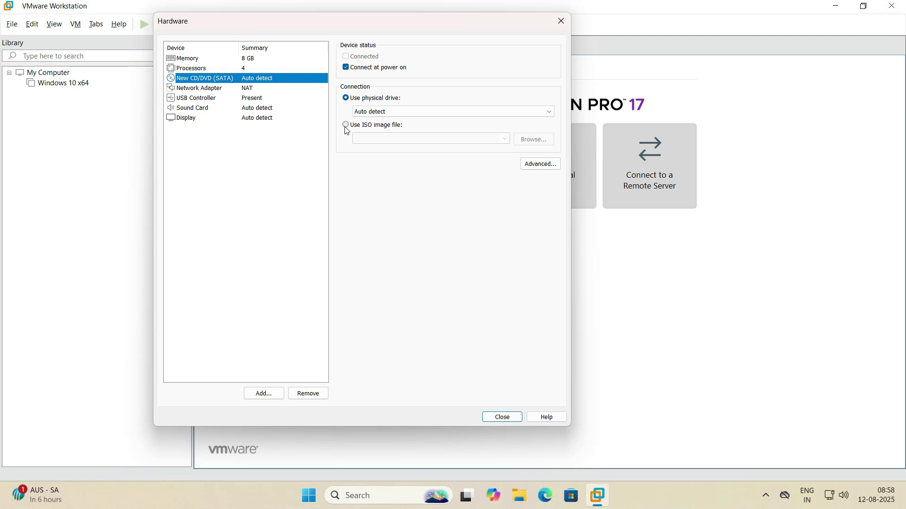
Point the CD/DVD drive at the ISO image F:\ISO File\Win11_24H2_English_x64.iso
{"action": "left_click", "coordinate": [345, 126]}
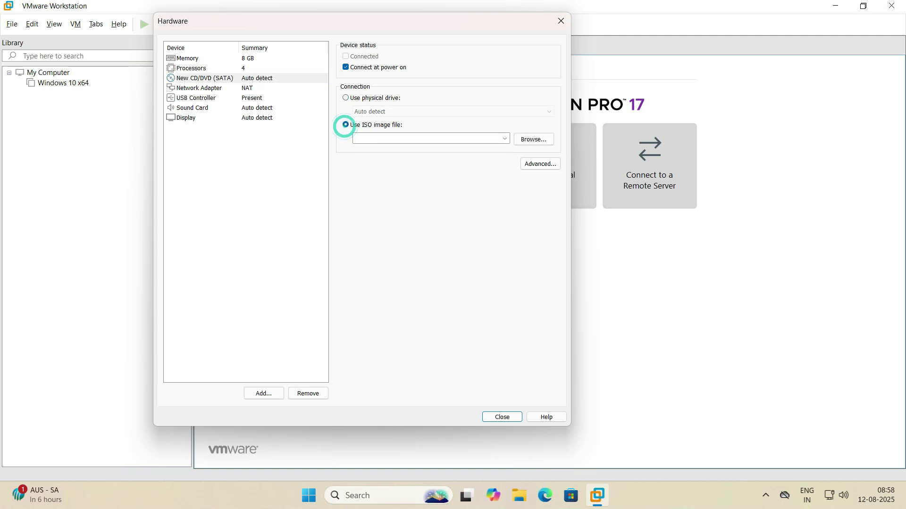
{"action": "left_click", "coordinate": [544, 144]}
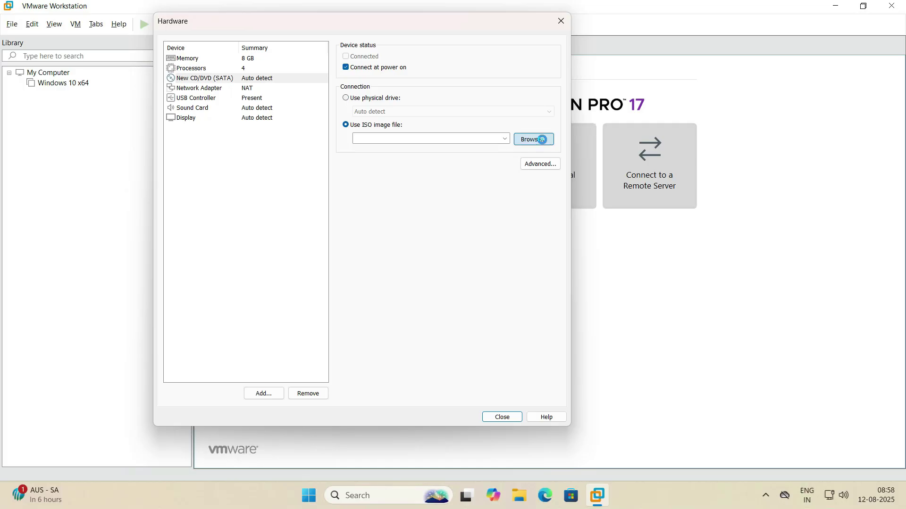
{"action": "scroll", "coordinate": [222, 174], "scroll_direction": "down", "scroll_amount": 3}
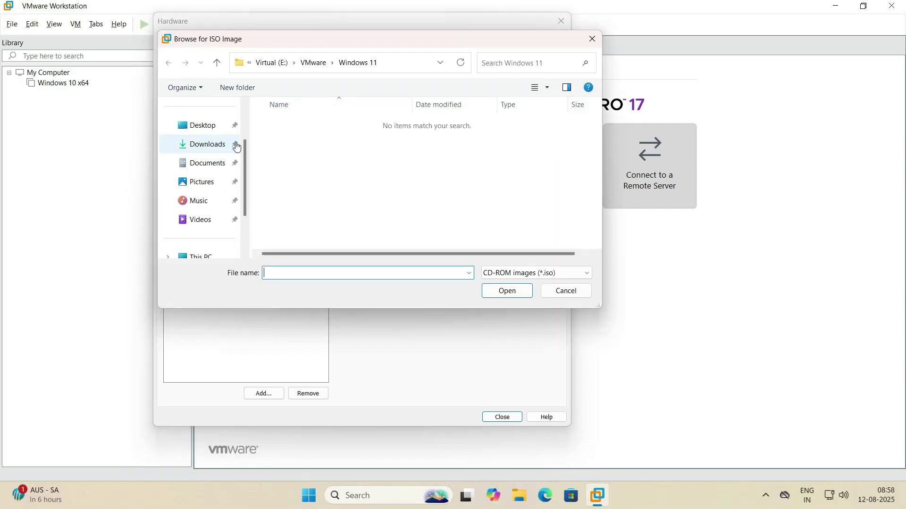
{"action": "left_click", "coordinate": [192, 205]}
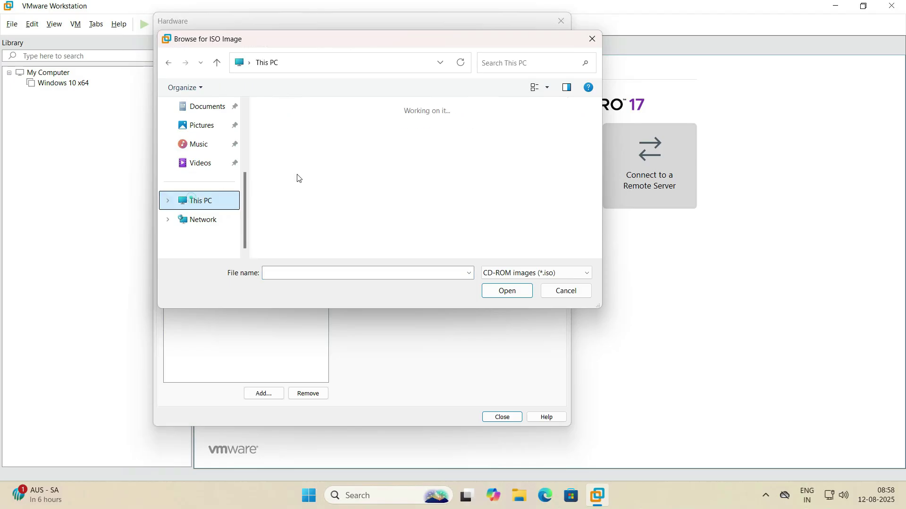
{"action": "double_click", "coordinate": [472, 162]}
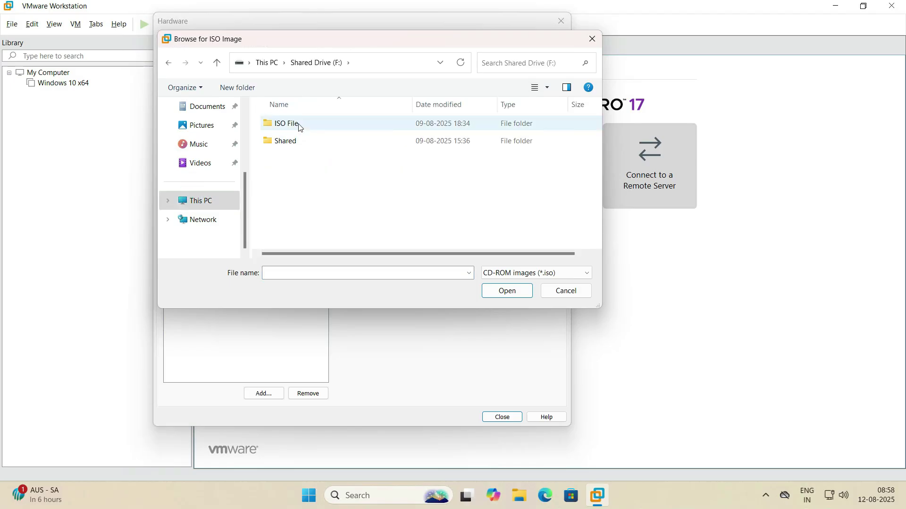
{"action": "double_click", "coordinate": [285, 123]}
{"action": "left_click", "coordinate": [309, 125]}
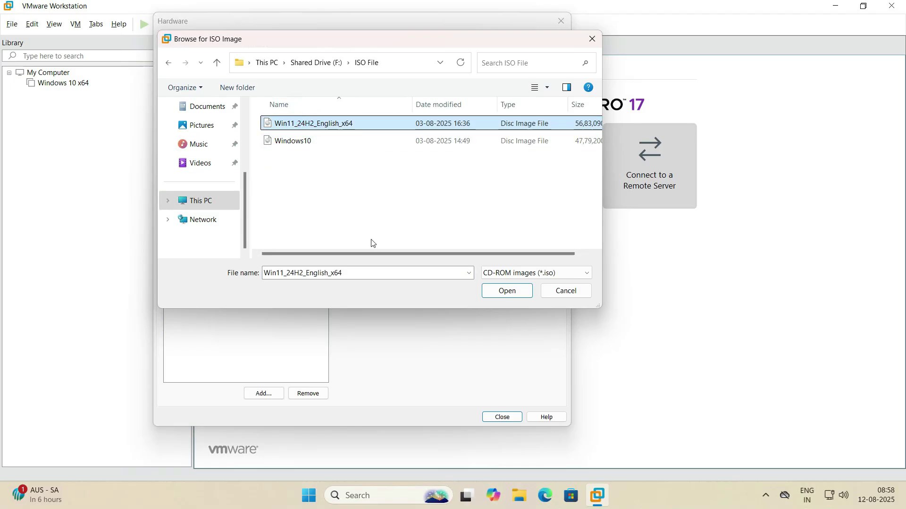
{"action": "left_click", "coordinate": [515, 295]}
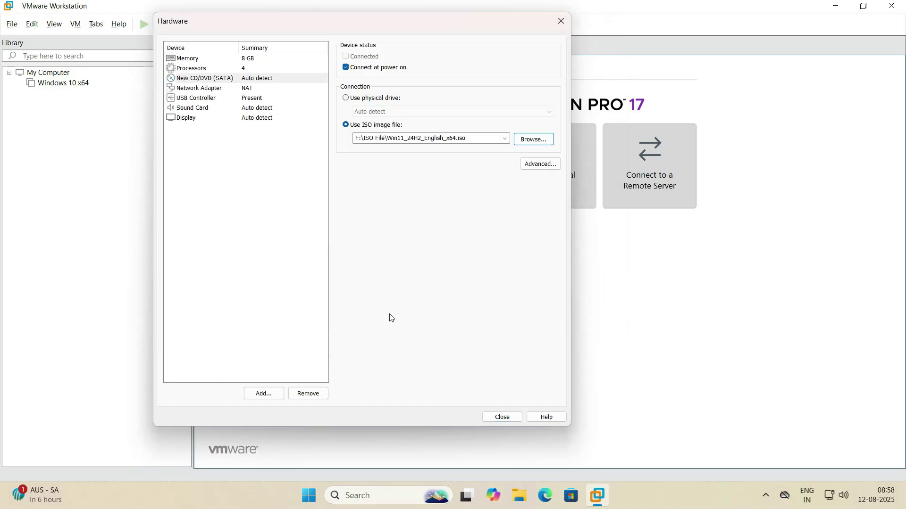
Keep the network adapter on NAT with Connect at power on unchecked, then close Hardware
{"action": "left_click", "coordinate": [203, 88]}
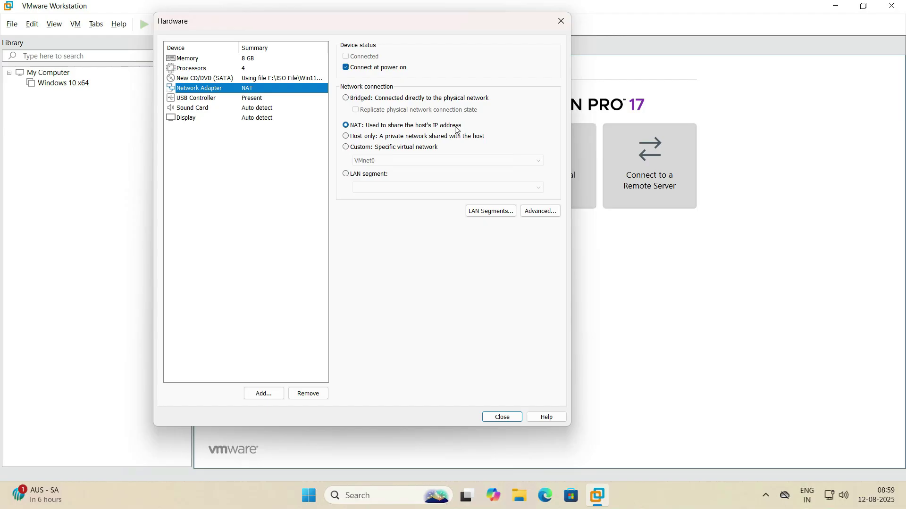
{"action": "left_click", "coordinate": [347, 98]}
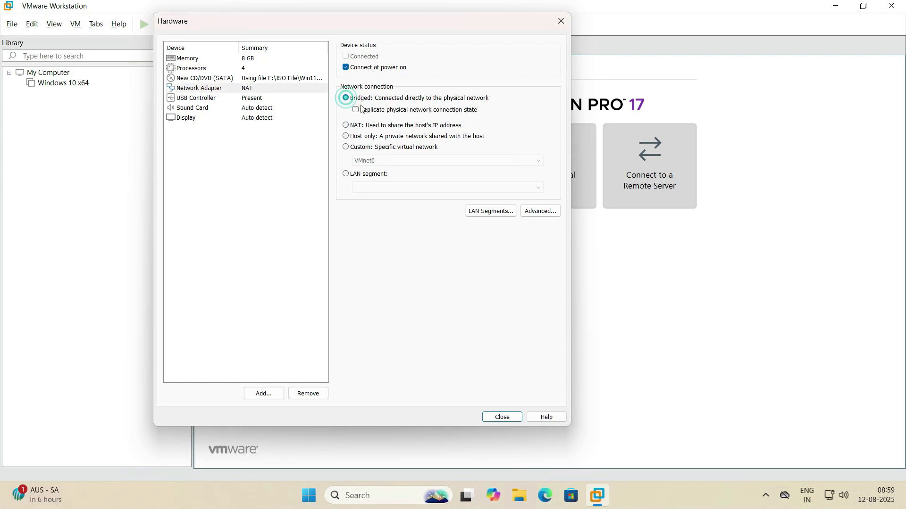
{"action": "left_click", "coordinate": [346, 126]}
{"action": "left_click", "coordinate": [348, 69]}
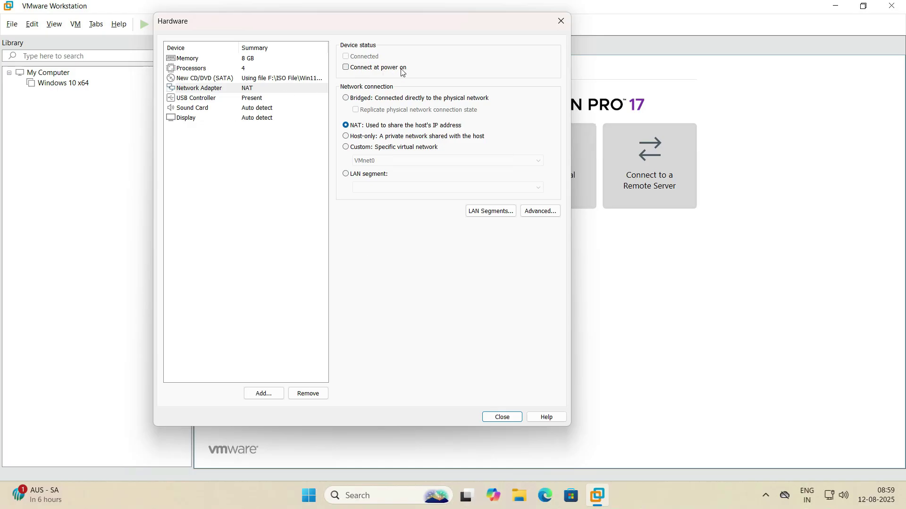
{"action": "left_click", "coordinate": [187, 102]}
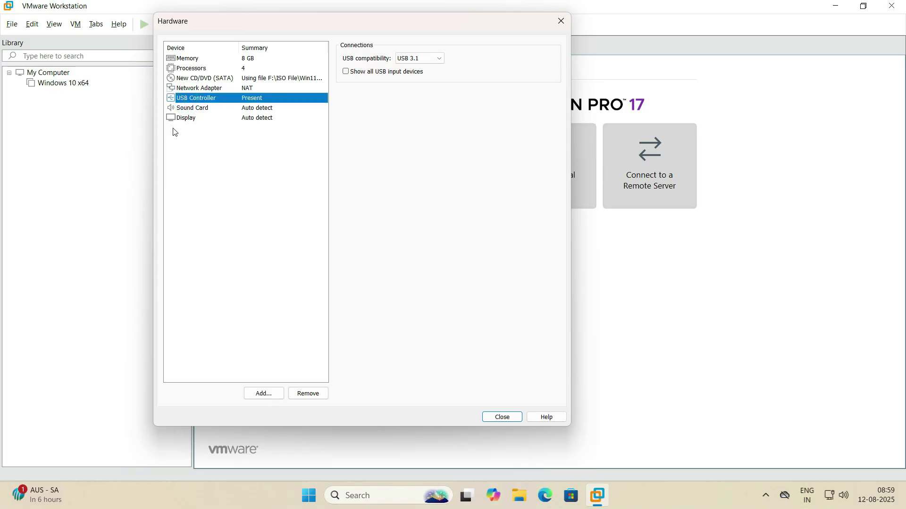
{"action": "left_click", "coordinate": [509, 417]}
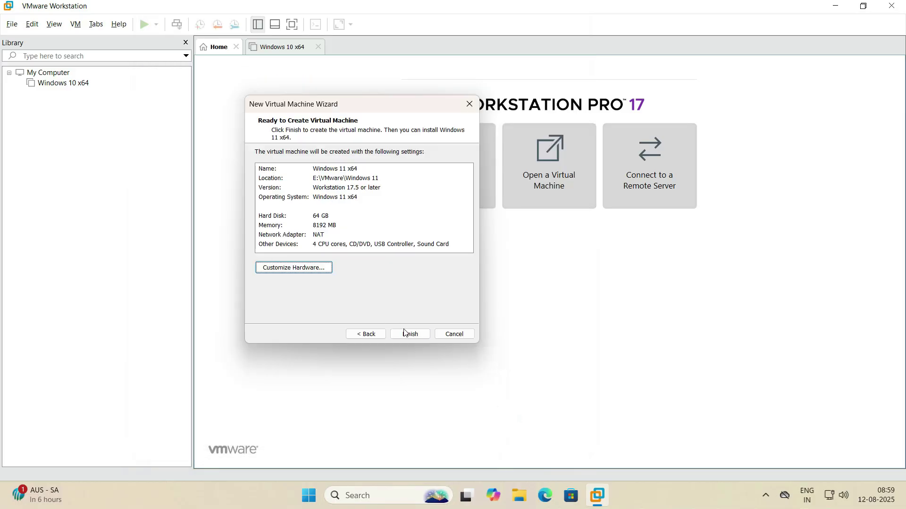
Finish the wizard to create the Windows 11 x64 VM and power it on
{"action": "left_click", "coordinate": [420, 335]}
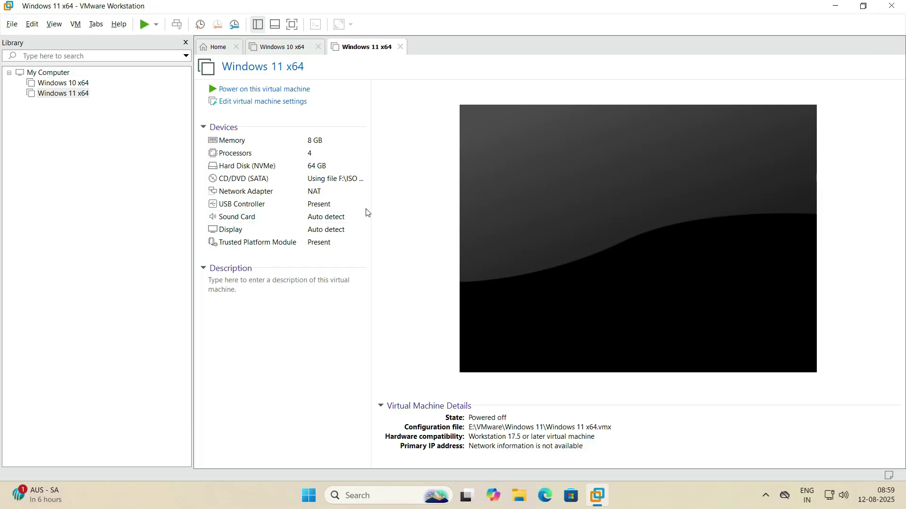
{"action": "left_click", "coordinate": [283, 91]}
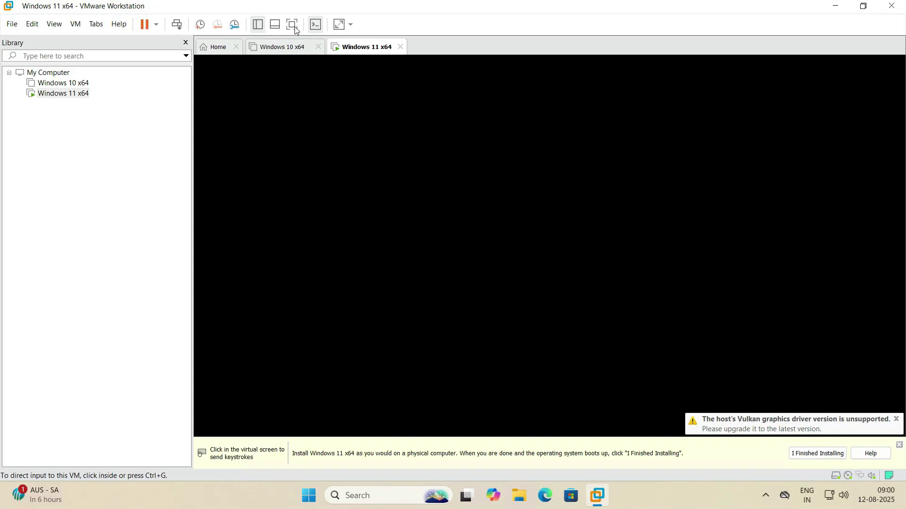
Dismiss the hint bar and boot from the EFI SATA CD-ROM installation DVD
{"action": "left_click", "coordinate": [819, 454]}
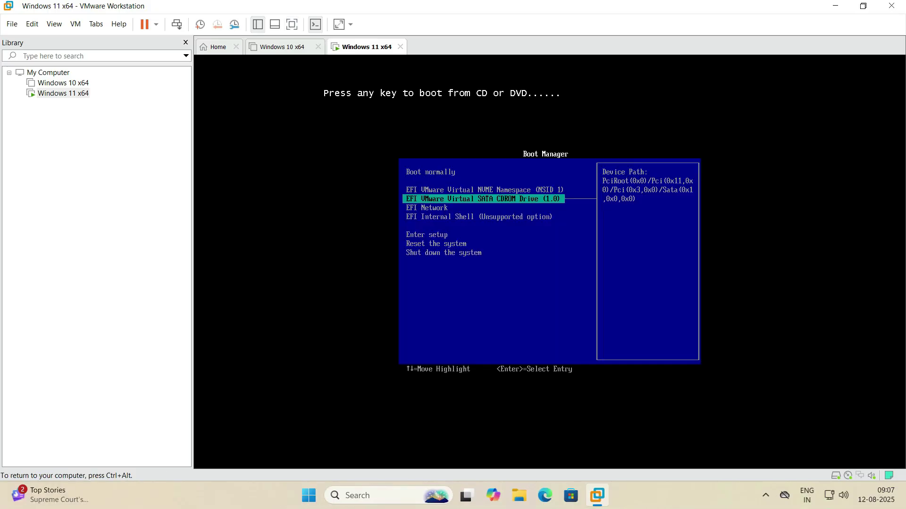
{"action": "key", "text": "Return"}
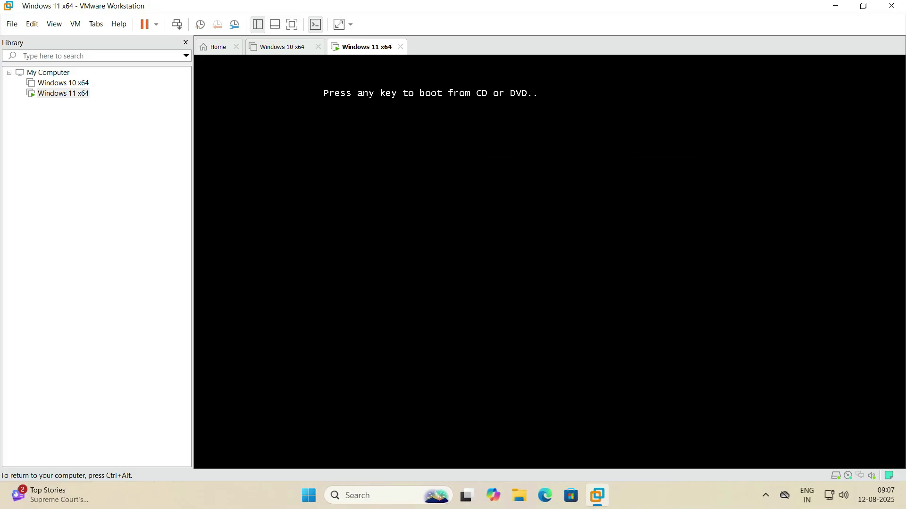
{"action": "key", "text": "Return"}
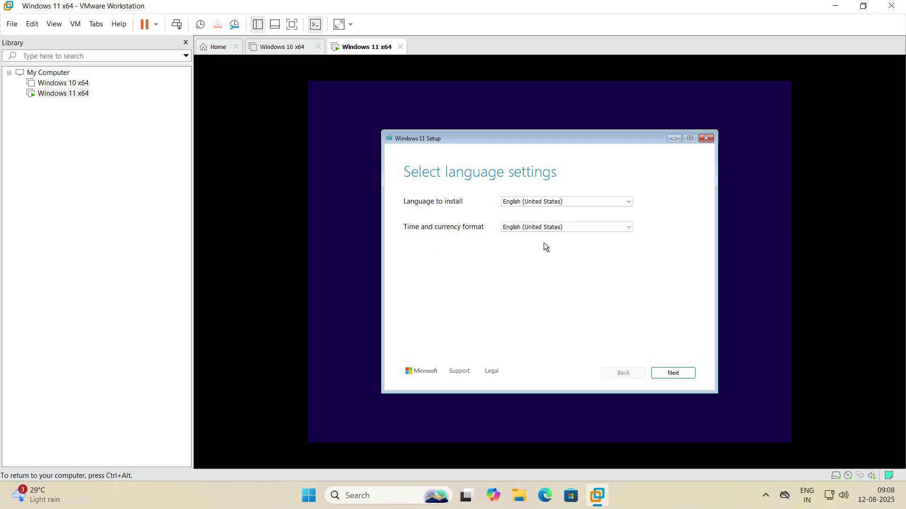
Accept the default language and US keyboard, agree everything will be deleted, and skip the product key
{"action": "left_click", "coordinate": [687, 373]}
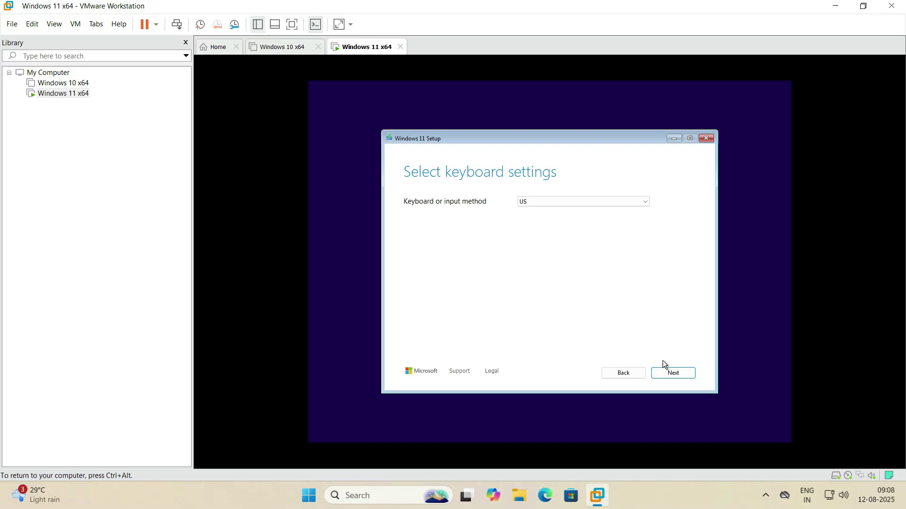
{"action": "left_click", "coordinate": [672, 372]}
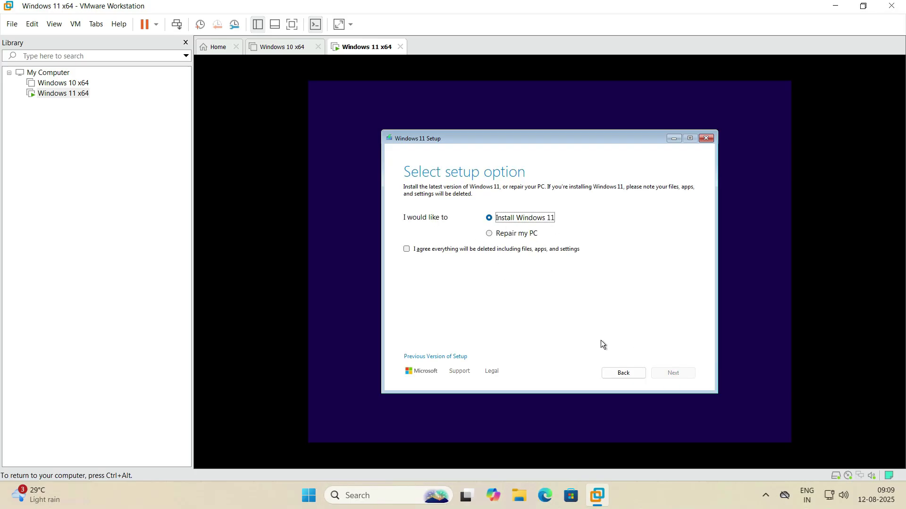
{"action": "left_click", "coordinate": [408, 250]}
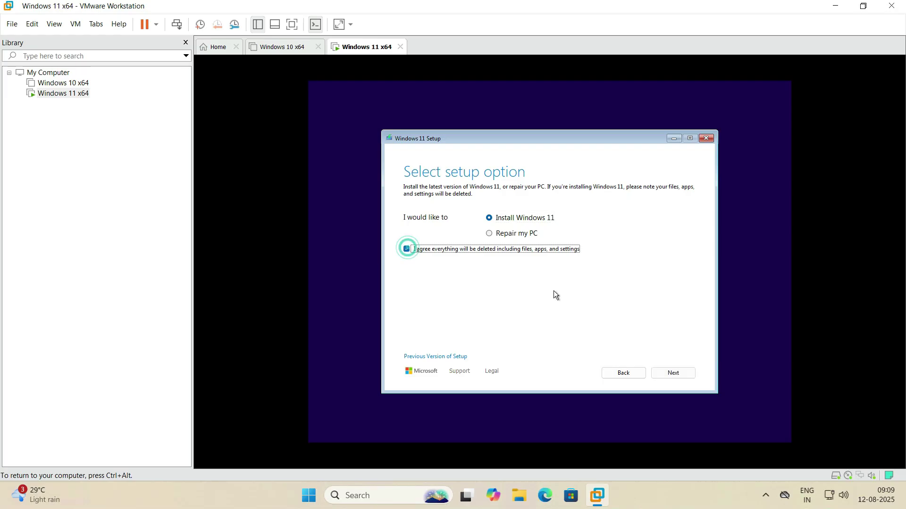
{"action": "left_click", "coordinate": [686, 375]}
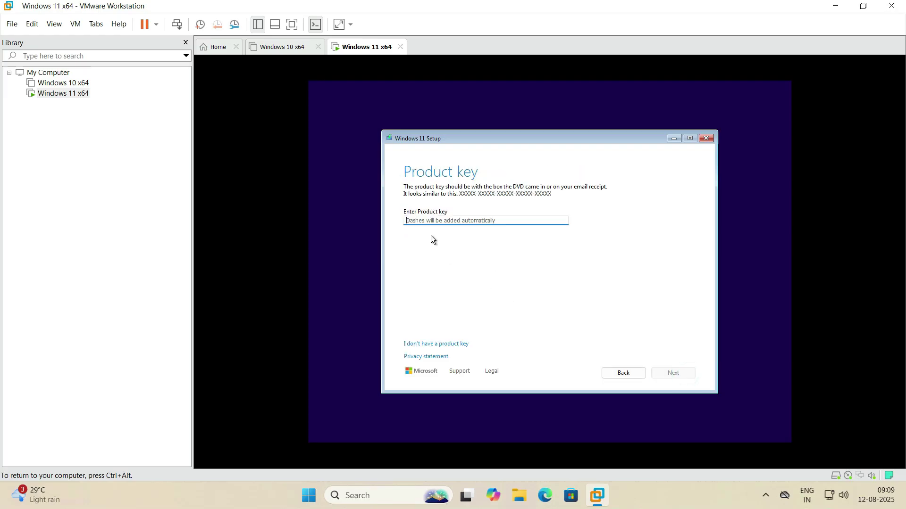
{"action": "left_click", "coordinate": [464, 348]}
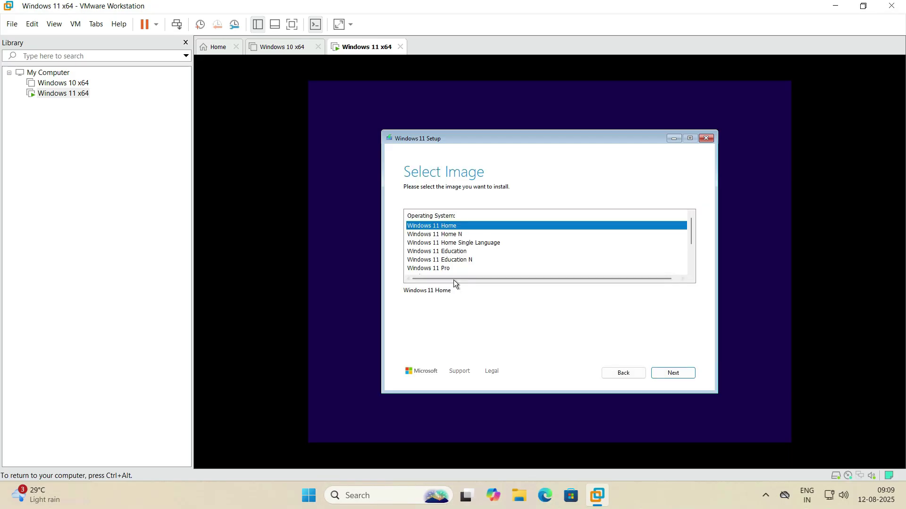
Select Windows 11 Pro from the edition list and accept the license terms
{"action": "left_click", "coordinate": [443, 268]}
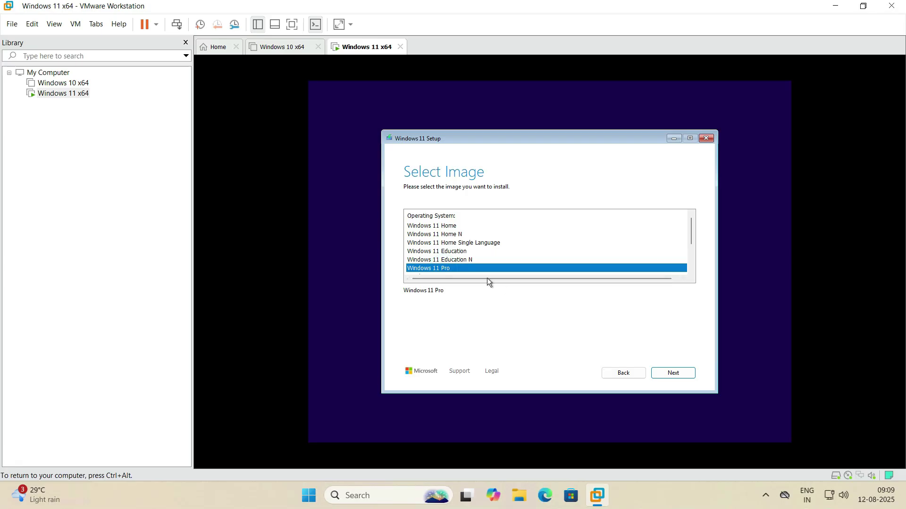
{"action": "scroll", "coordinate": [489, 264], "scroll_direction": "down", "scroll_amount": 2}
{"action": "scroll", "coordinate": [496, 255], "scroll_direction": "up", "scroll_amount": 1}
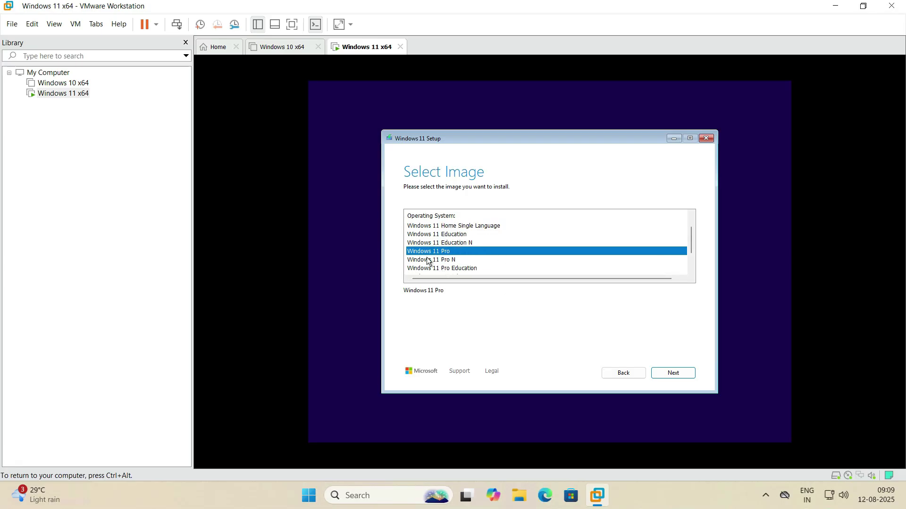
{"action": "left_click", "coordinate": [673, 374]}
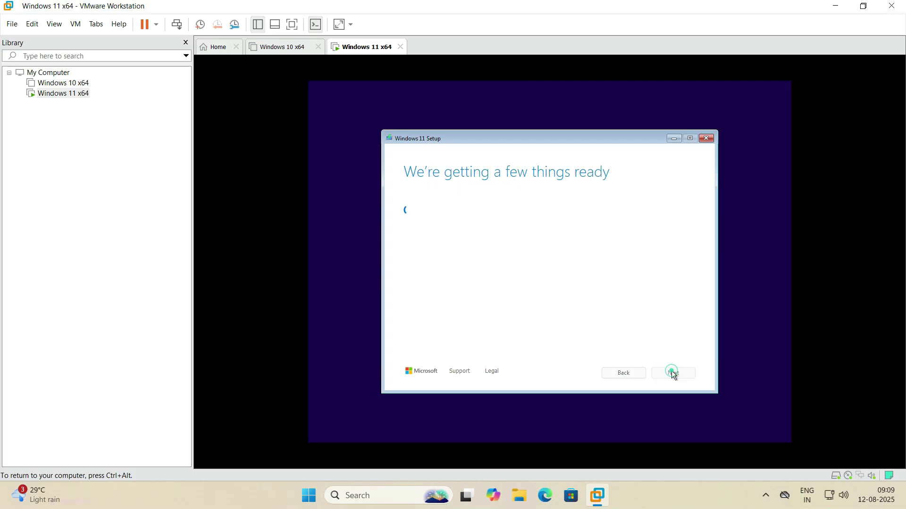
{"action": "scroll", "coordinate": [474, 232], "scroll_direction": "down", "scroll_amount": 15}
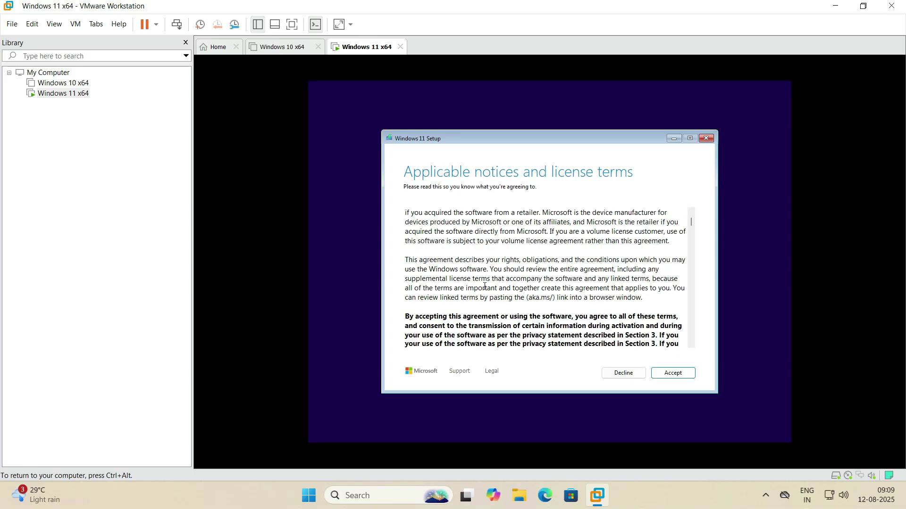
{"action": "scroll", "coordinate": [485, 286], "scroll_direction": "down", "scroll_amount": 15}
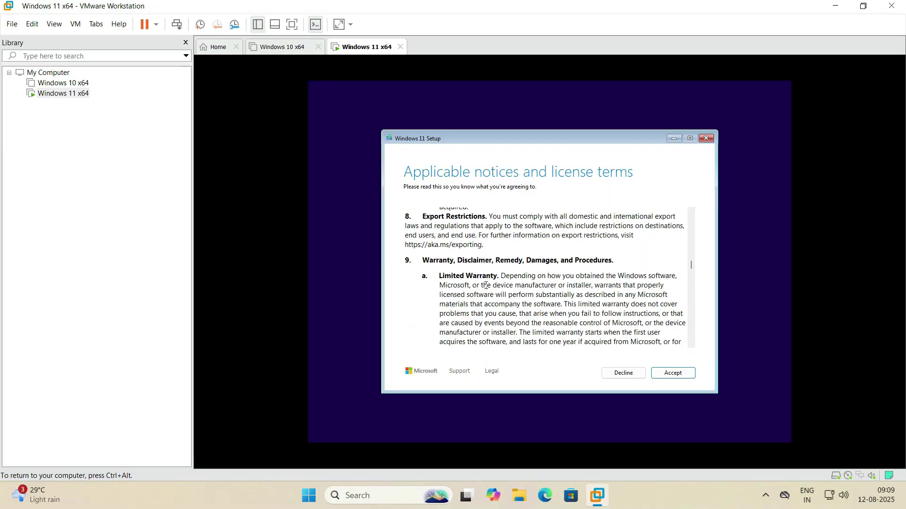
{"action": "left_click", "coordinate": [677, 374]}
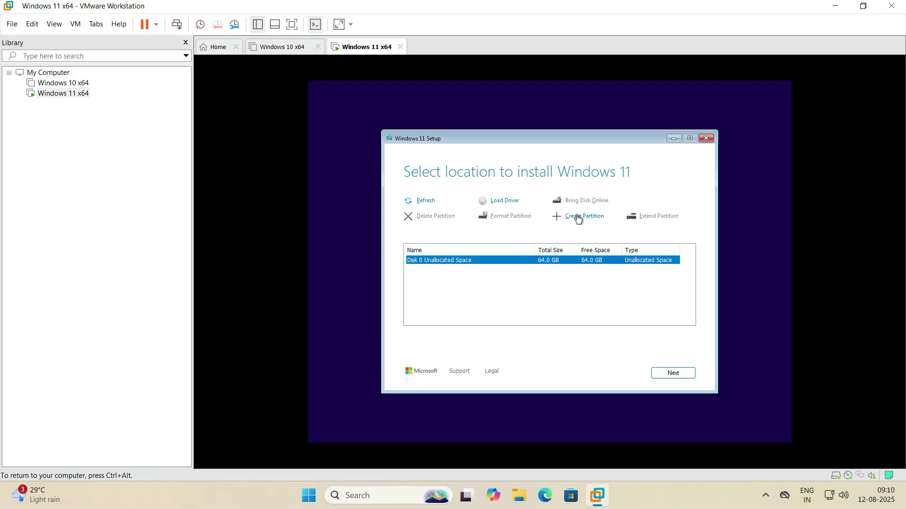
Choose Disk 0's 64 GB unallocated space and start installing Windows 11 Pro
{"action": "left_click", "coordinate": [678, 372]}
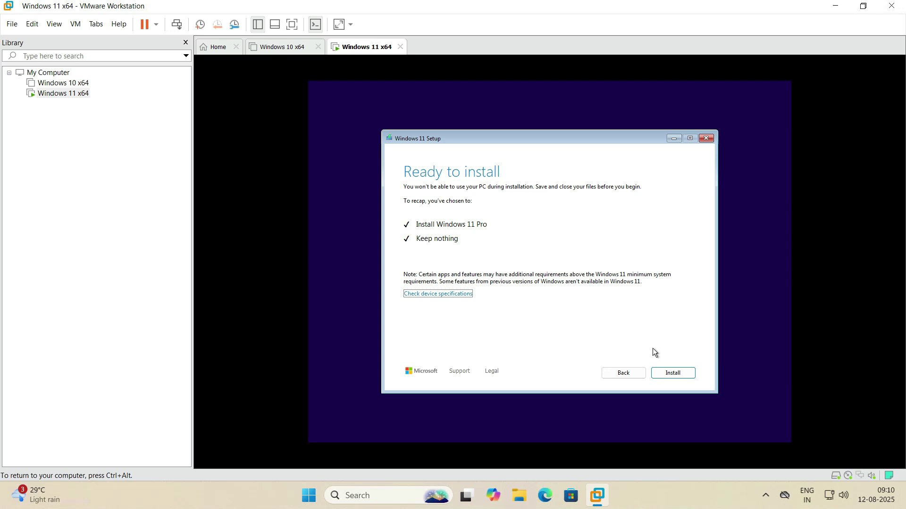
{"action": "left_click", "coordinate": [674, 372]}
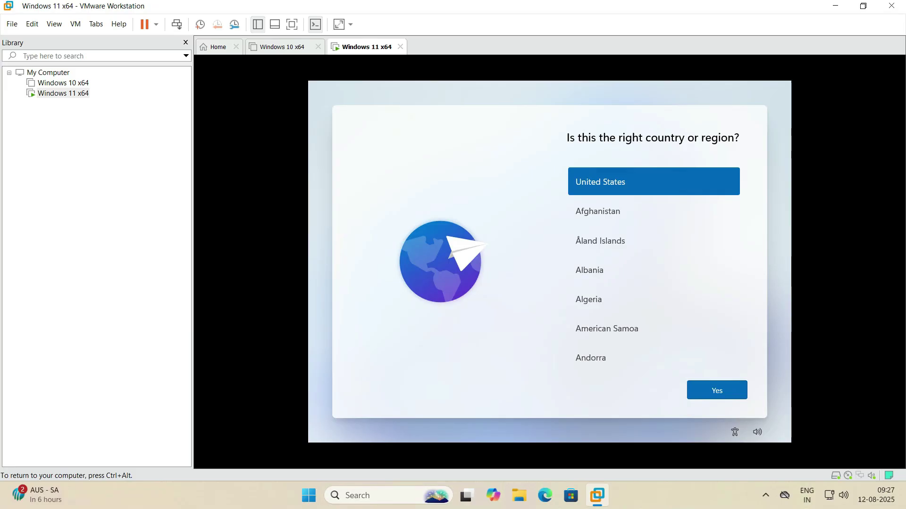
Confirm United States as region, choose the English (India) keyboard, and skip a second layout
{"action": "scroll", "coordinate": [662, 207], "scroll_direction": "down", "scroll_amount": 1}
{"action": "scroll", "coordinate": [662, 206], "scroll_direction": "up", "scroll_amount": 1}
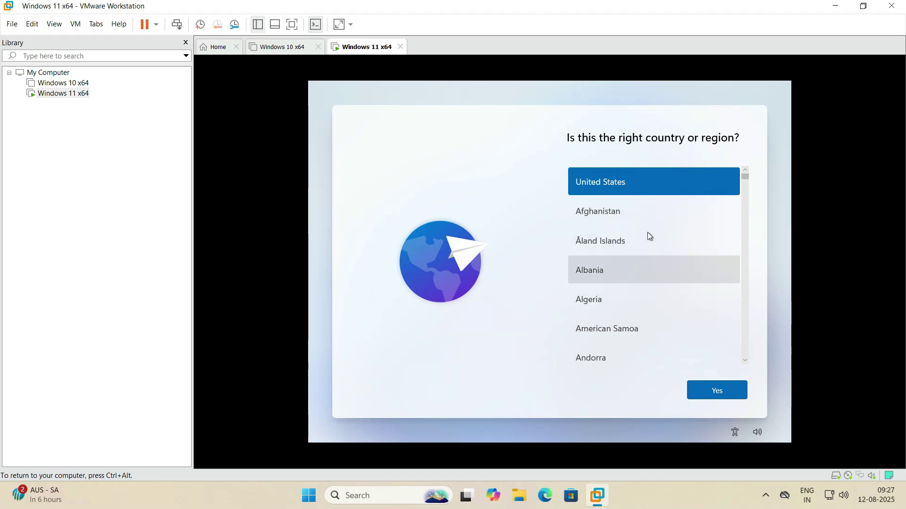
{"action": "left_click", "coordinate": [707, 388]}
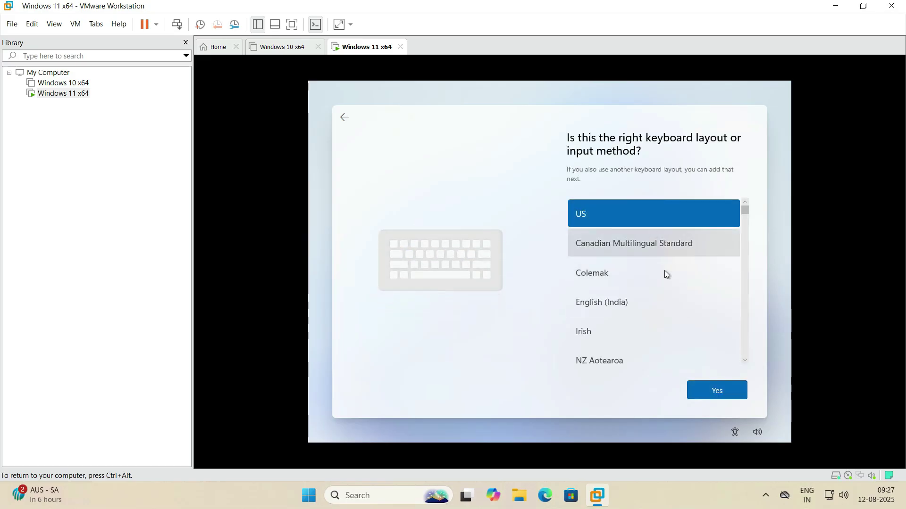
{"action": "left_click", "coordinate": [632, 304]}
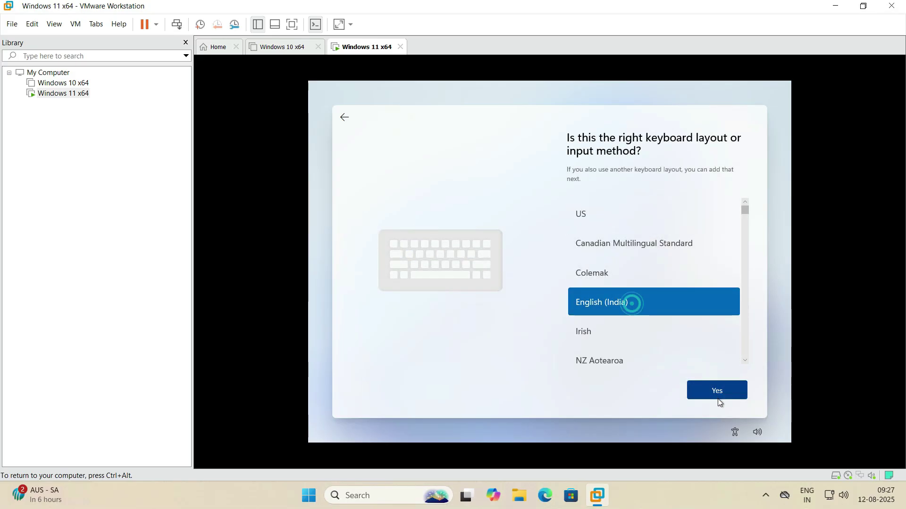
{"action": "left_click", "coordinate": [715, 391]}
{"action": "left_click", "coordinate": [717, 399]}
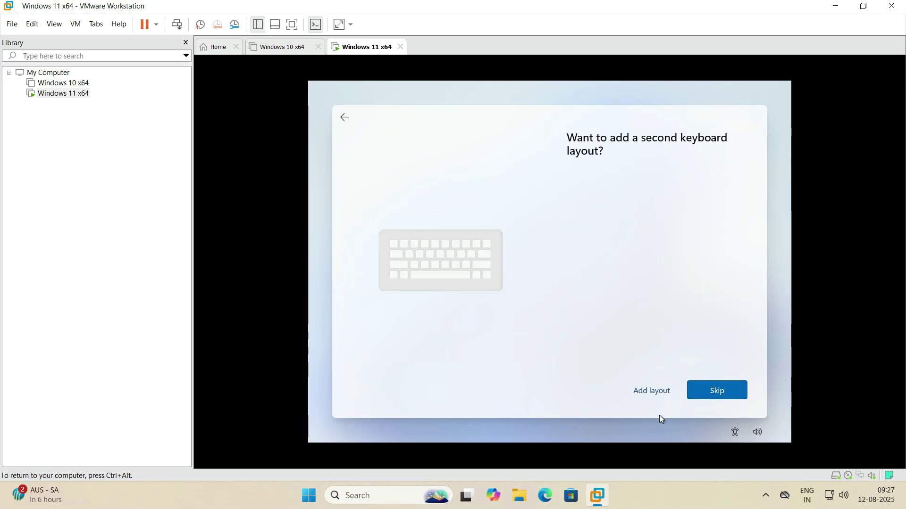
{"action": "left_click", "coordinate": [734, 386]}
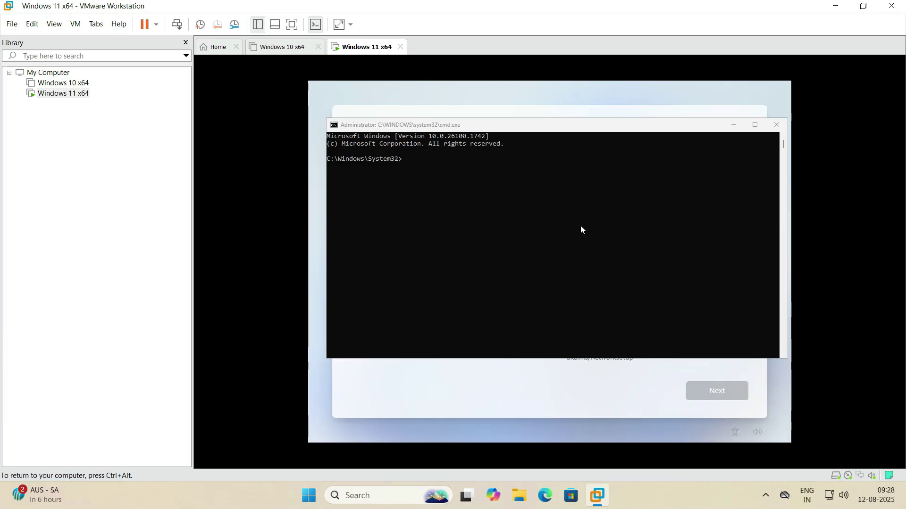
Run oobe\bypassNRO in the Command Prompt, then release input with Ctrl+Alt as the VM restarts
{"action": "left_click", "coordinate": [582, 230]}
{"action": "type", "text": "oobe\\bypass"}
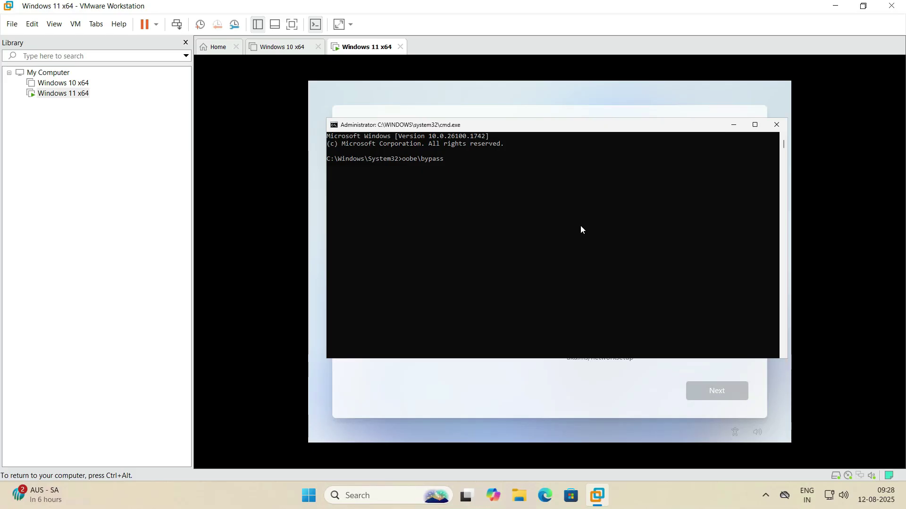
{"action": "type", "text": "NRO"}
{"action": "key", "text": "Return"}
{"action": "key", "text": "ctrl+alt"}
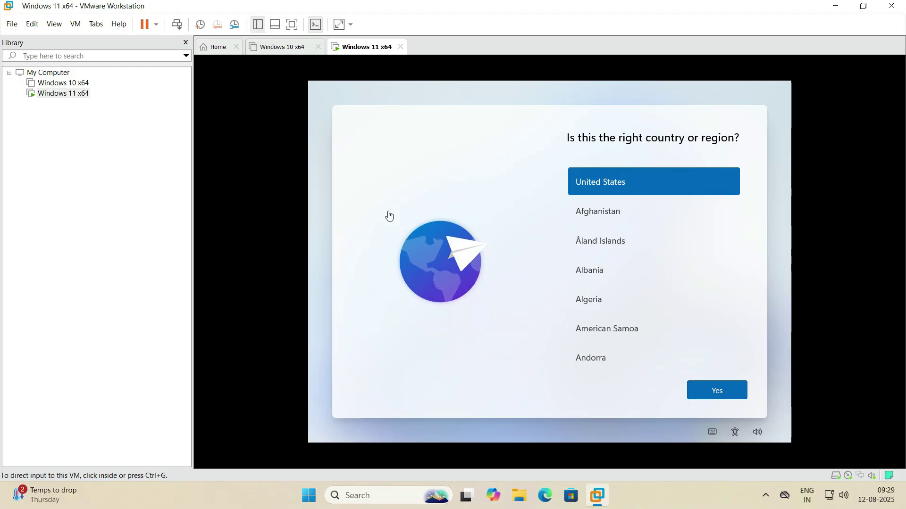
Reconfirm United States and the English (India) keyboard, skip a second layout, and choose 'I don't have internet'
{"action": "left_click", "coordinate": [720, 389]}
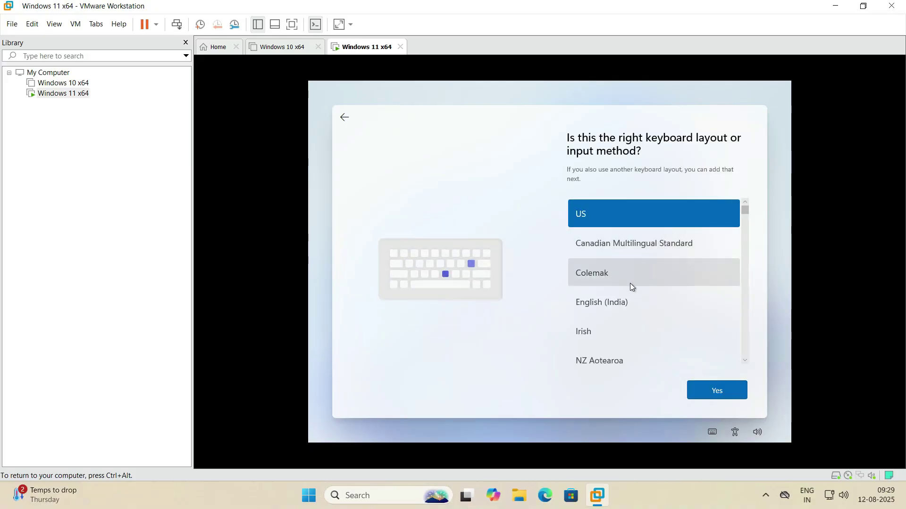
{"action": "left_click", "coordinate": [627, 299]}
{"action": "left_click", "coordinate": [710, 391]}
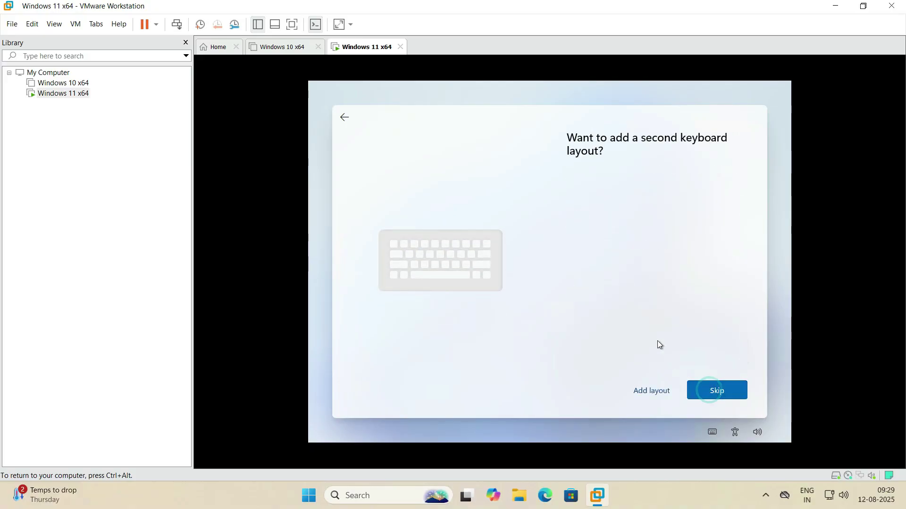
{"action": "left_click", "coordinate": [715, 387]}
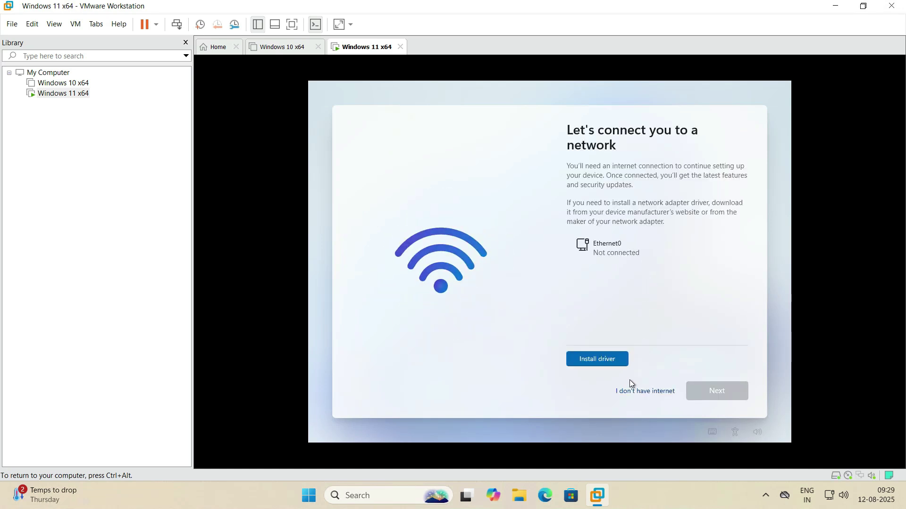
{"action": "left_click", "coordinate": [654, 394]}
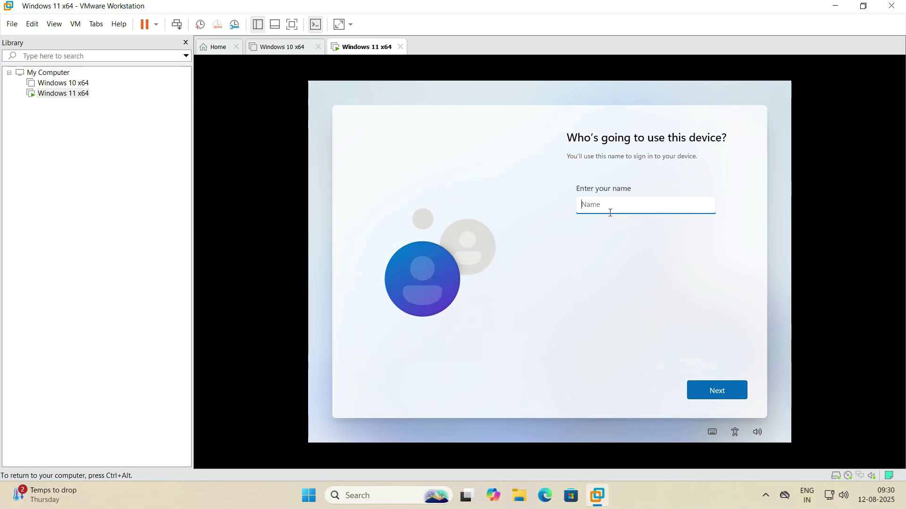
Enter the local account name, then set and confirm the account password
{"action": "type", "text": "win"}
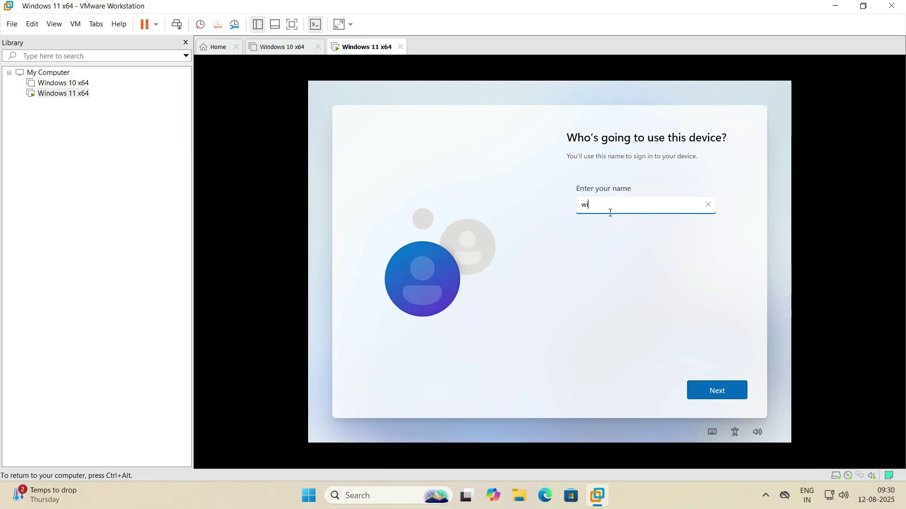
{"action": "key", "text": "BackSpace"}
{"action": "key", "text": "BackSpace"}
{"action": "key", "text": "BackSpace"}
{"action": "type", "text": "raj"}
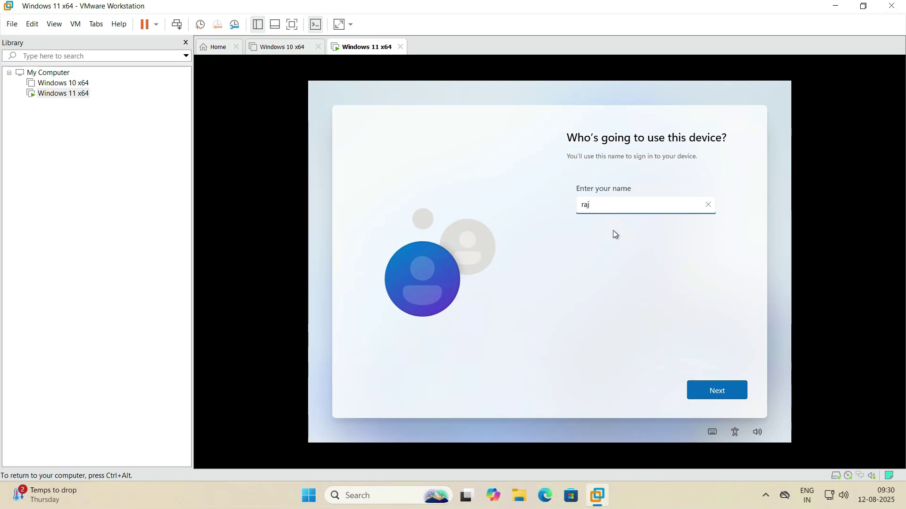
{"action": "left_click", "coordinate": [721, 393]}
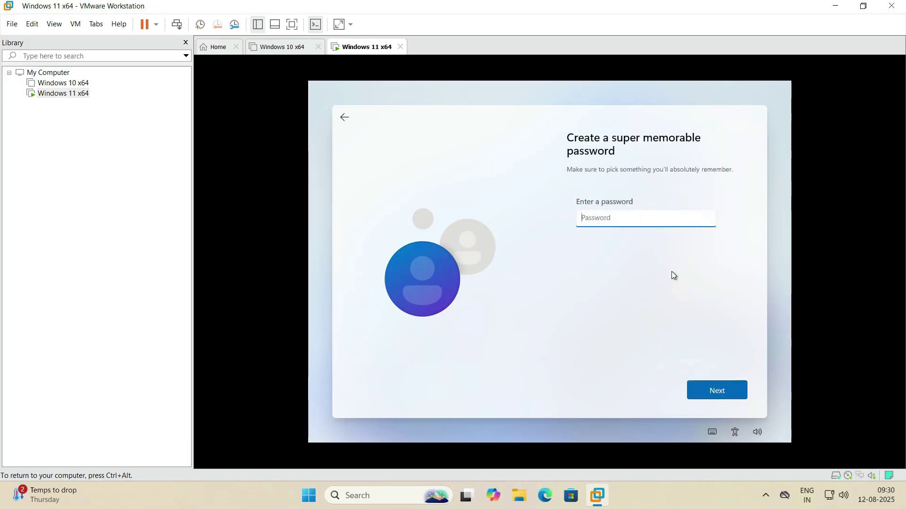
{"action": "type", "text": "******"}
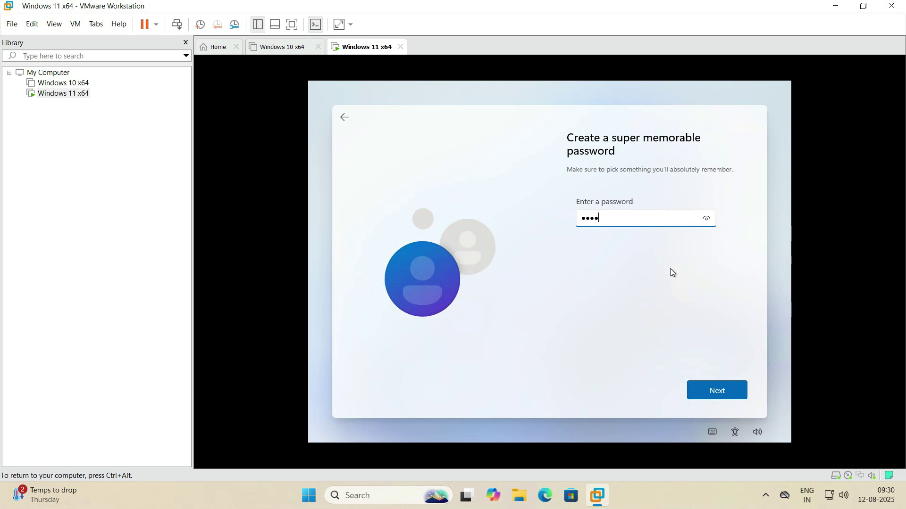
{"action": "type", "text": "**"}
{"action": "key", "text": "Return"}
{"action": "type", "text": "********"}
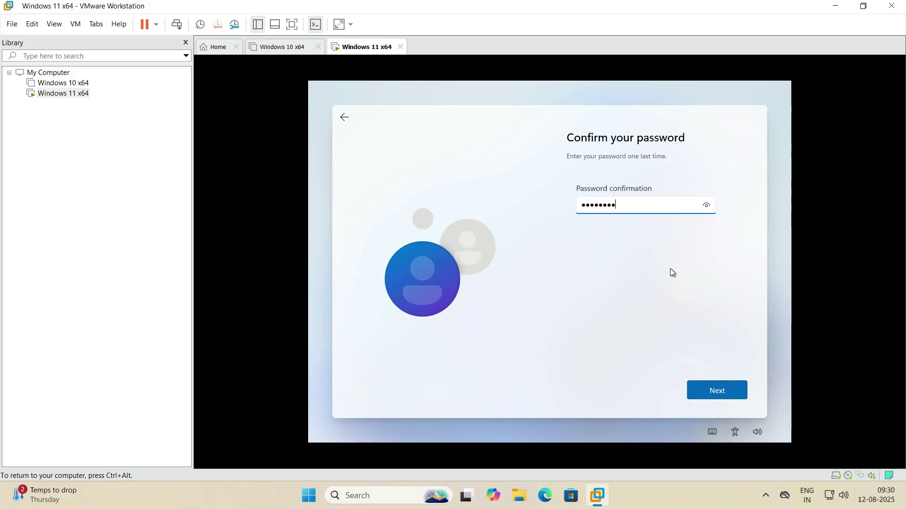
{"action": "key", "text": "Return"}
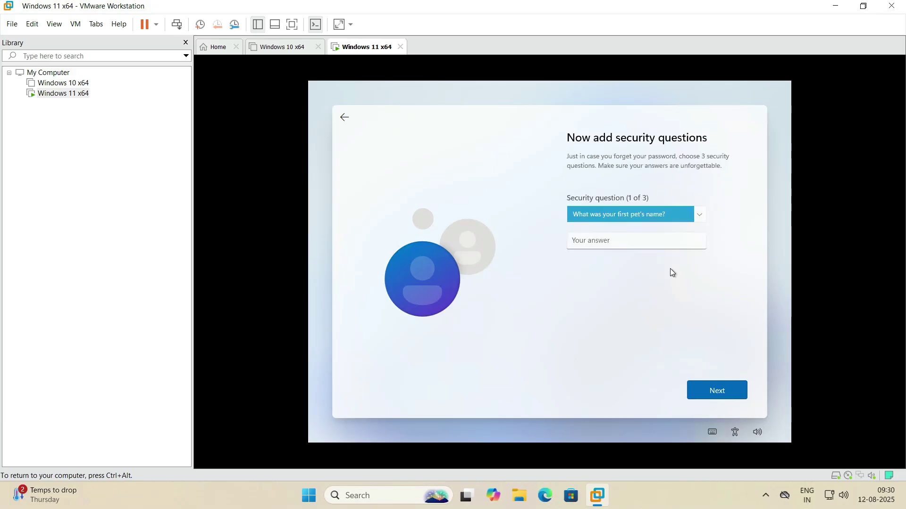
Answer three security questions, including the city and childhood nickname questions, and submit them
{"action": "key", "text": "Tab"}
{"action": "type", "text": "paas"}
{"action": "key", "text": "BackSpace"}
{"action": "key", "text": "BackSpace"}
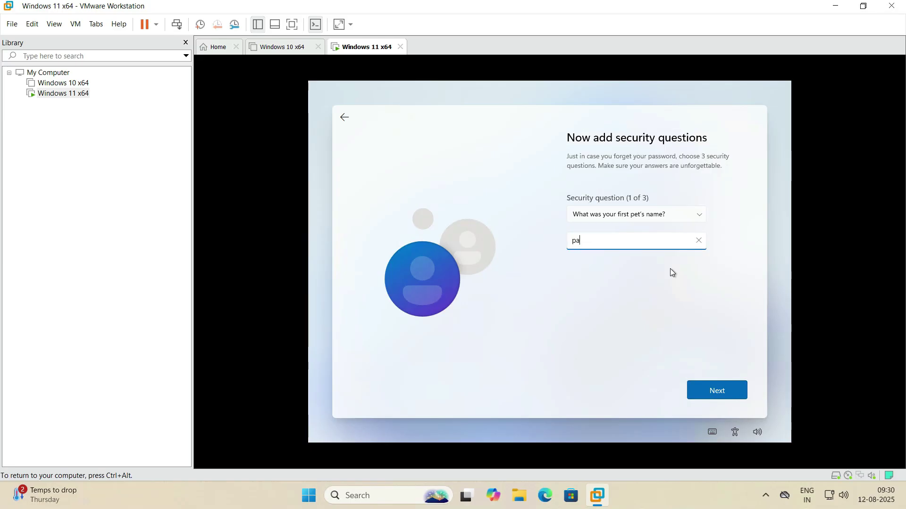
{"action": "type", "text": "ss"}
{"action": "key", "text": "Return"}
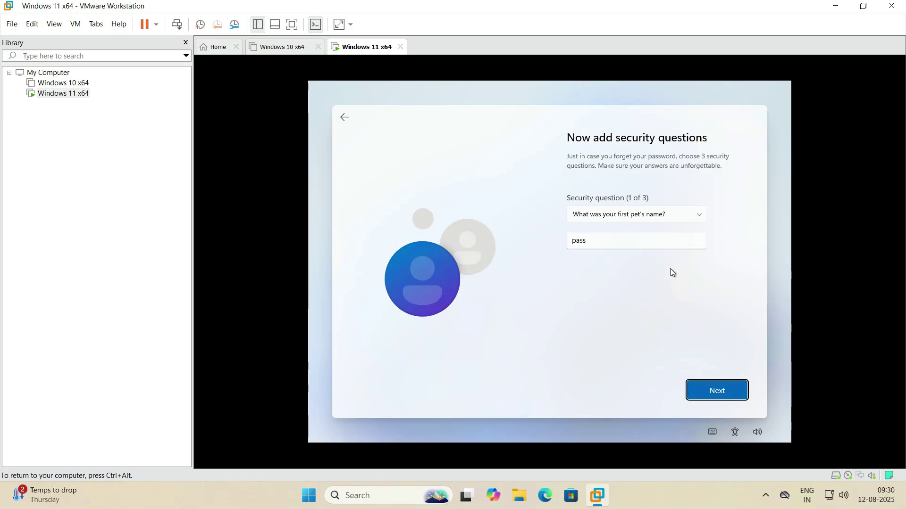
{"action": "key", "text": "Down"}
{"action": "key", "text": "Tab"}
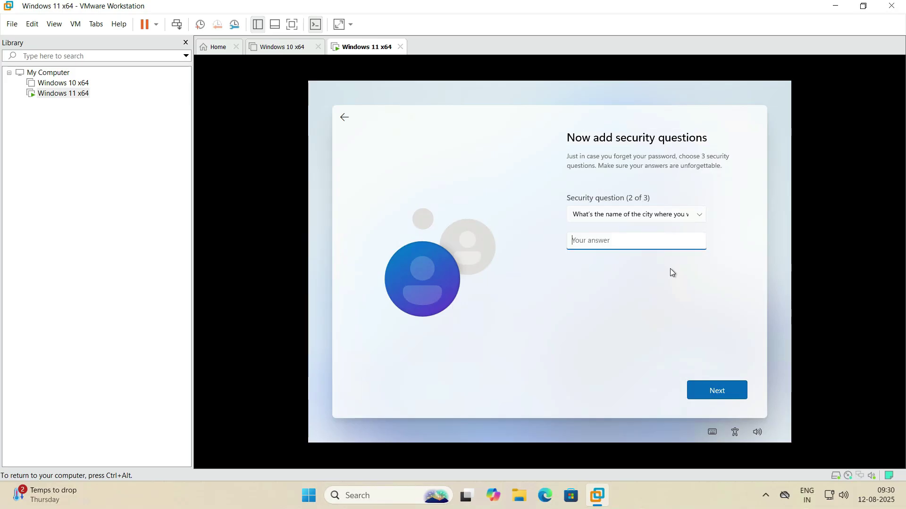
{"action": "type", "text": "pass"}
{"action": "key", "text": "Return"}
{"action": "key", "text": "Down"}
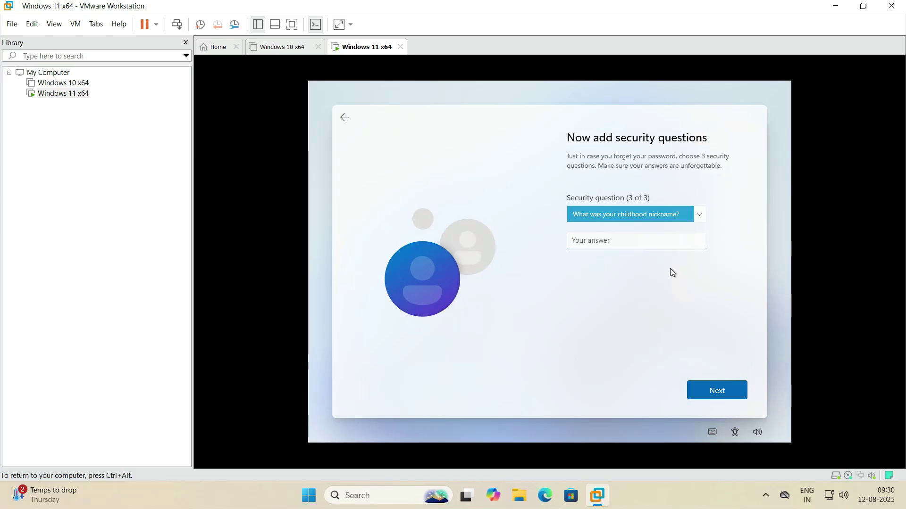
{"action": "key", "text": "Tab"}
{"action": "type", "text": "pass"}
{"action": "key", "text": "Tab"}
{"action": "key", "text": "Return"}
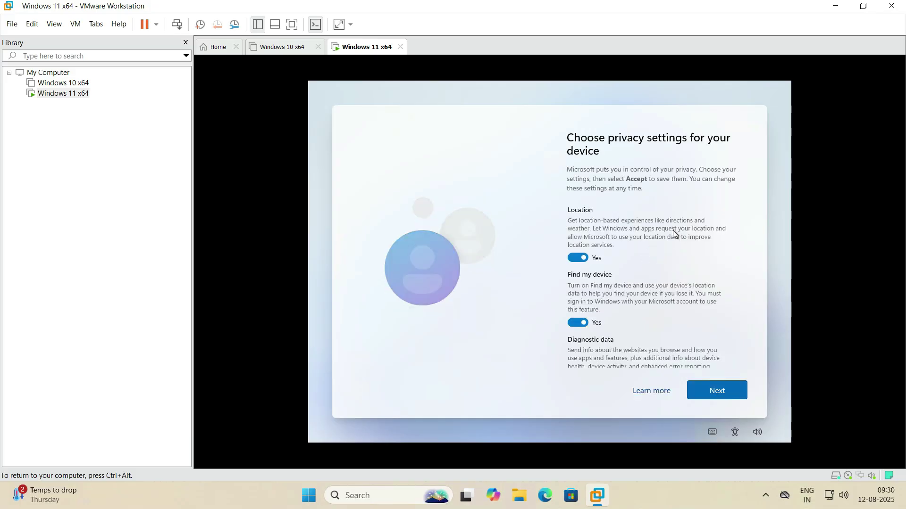
Accept the default privacy settings and let setup finish to the Windows 11 desktop
{"action": "scroll", "coordinate": [702, 324], "scroll_direction": "down", "scroll_amount": 2}
{"action": "scroll", "coordinate": [702, 324], "scroll_direction": "down", "scroll_amount": 4}
{"action": "left_click", "coordinate": [718, 390]}
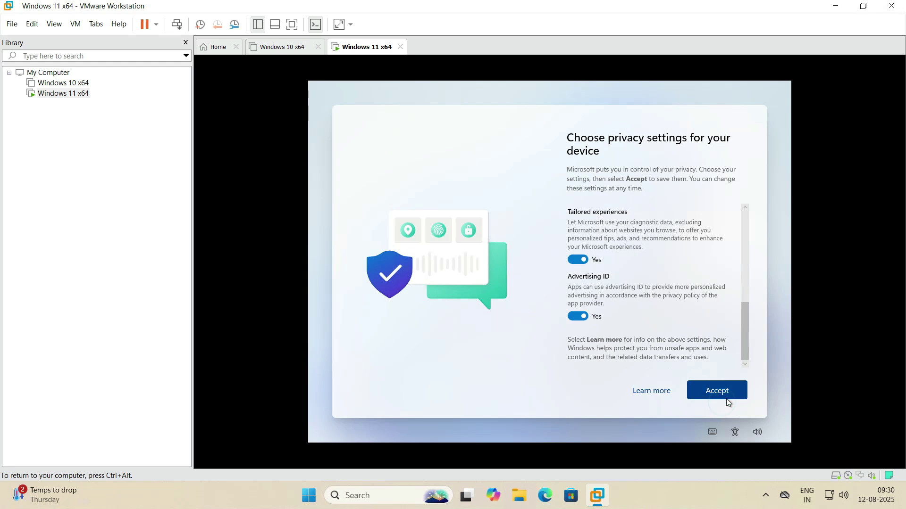
{"action": "left_click", "coordinate": [726, 390]}
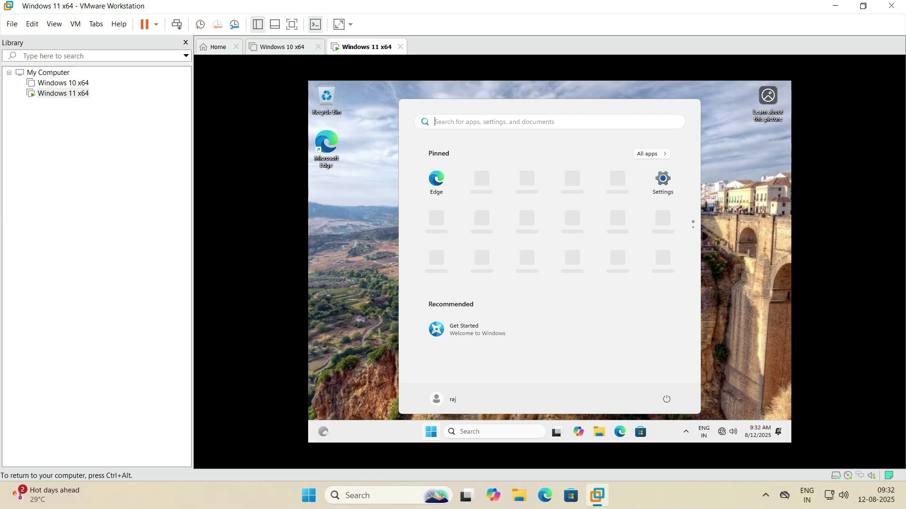
Close Start, refresh the Windows 11 desktop, then minimize and restore the VMware window
{"action": "left_click", "coordinate": [366, 189]}
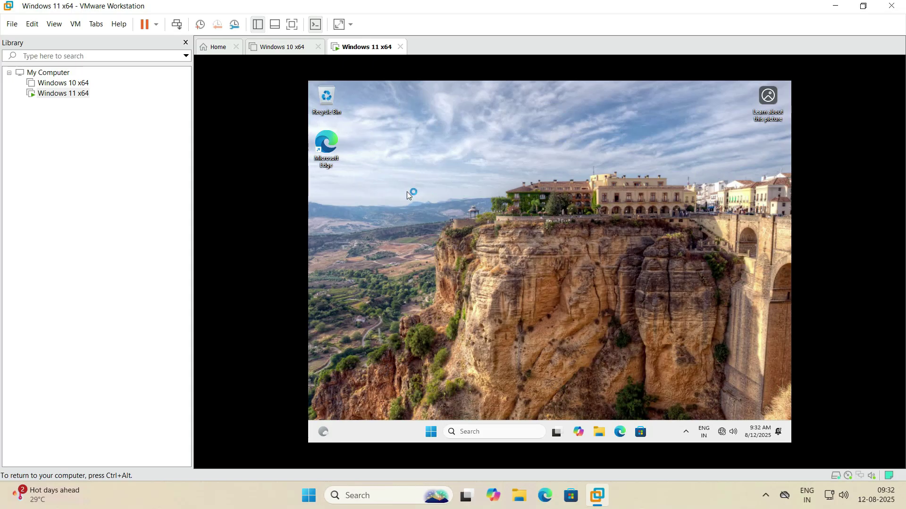
{"action": "right_click", "coordinate": [449, 204]}
{"action": "left_click", "coordinate": [452, 219]}
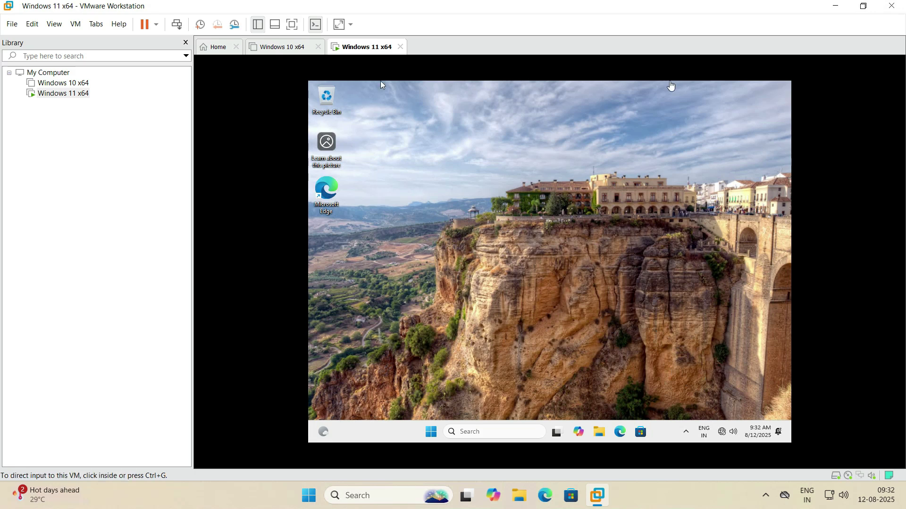
{"action": "left_click", "coordinate": [834, 6]}
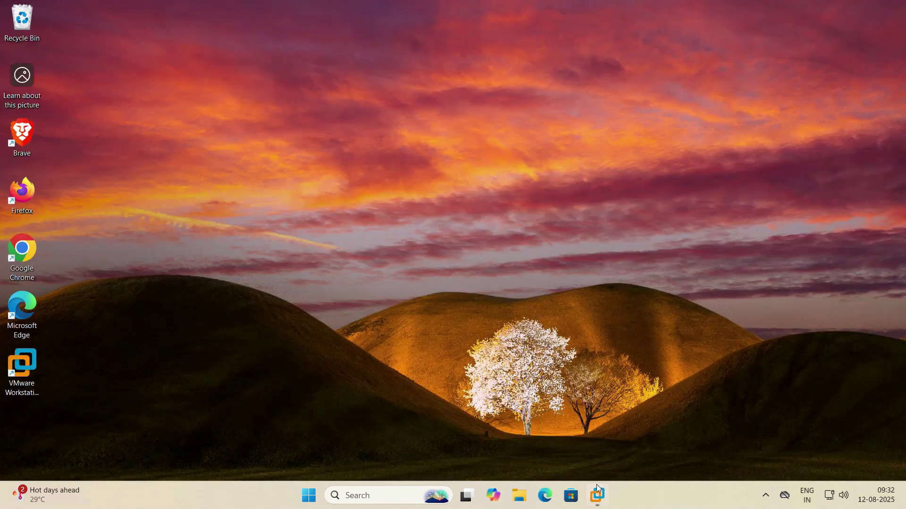
{"action": "left_click", "coordinate": [597, 494]}
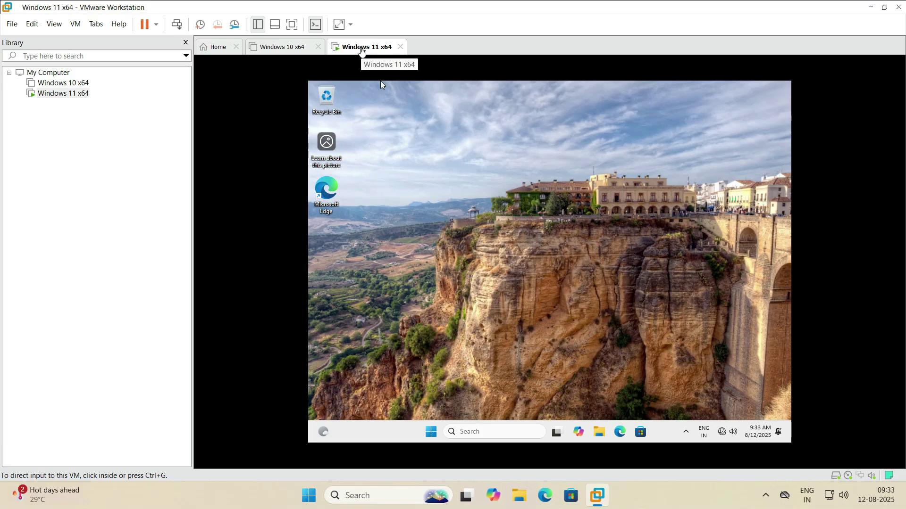
Set the Windows 11 x64 VM's network adapter to Connected and Bridged, then return to the guest
{"action": "right_click", "coordinate": [361, 51]}
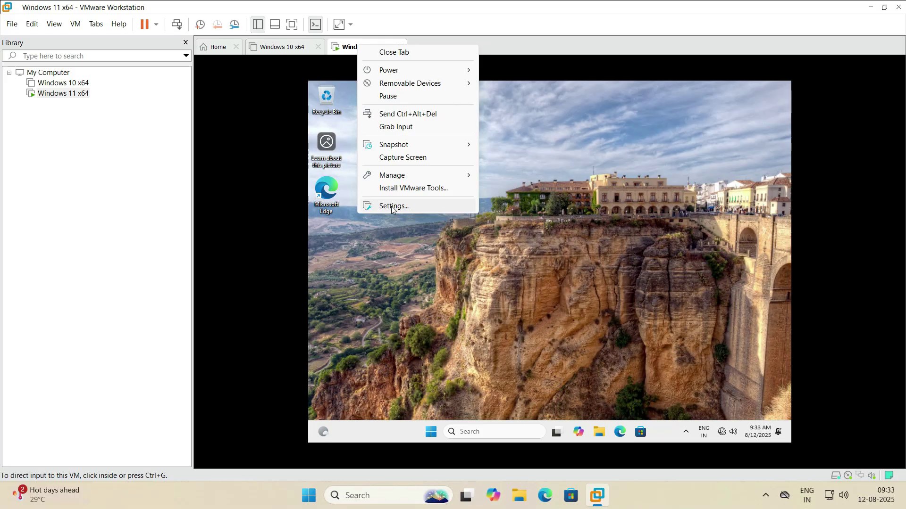
{"action": "left_click", "coordinate": [136, 174]}
{"action": "right_click", "coordinate": [59, 93]}
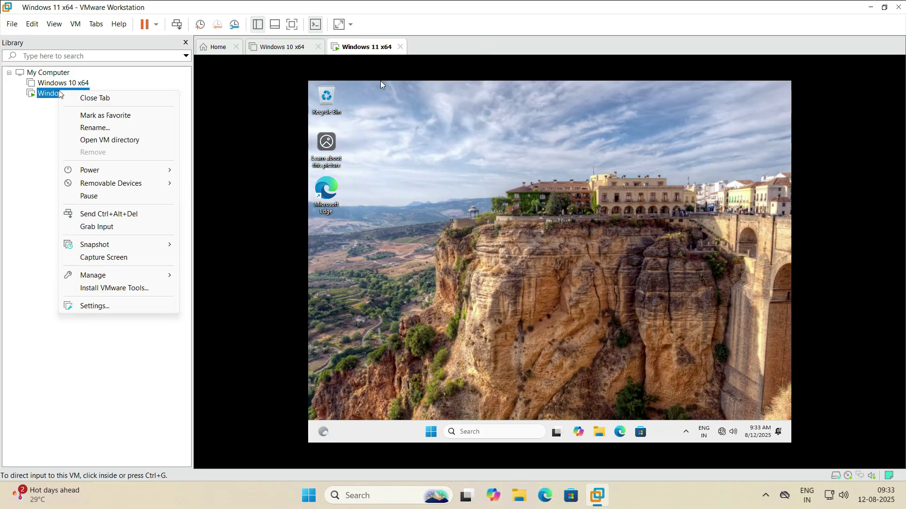
{"action": "left_click", "coordinate": [94, 305]}
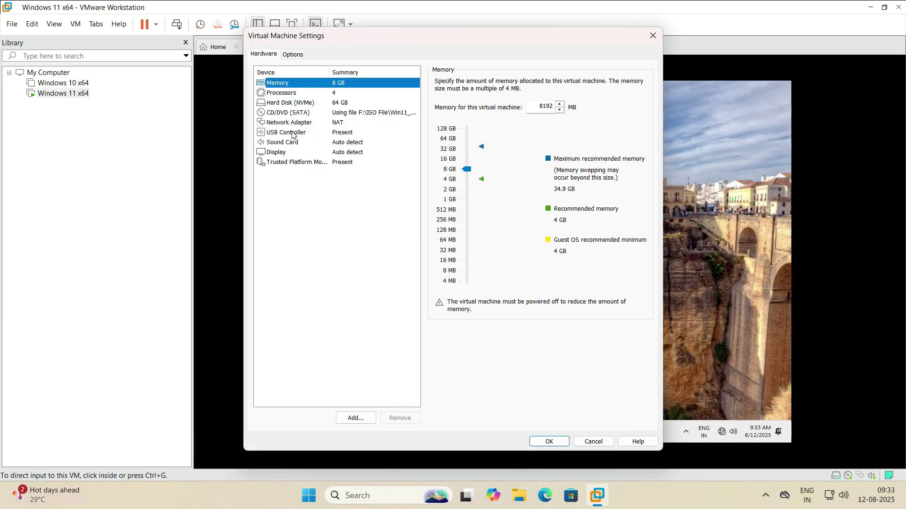
{"action": "left_click", "coordinate": [286, 124]}
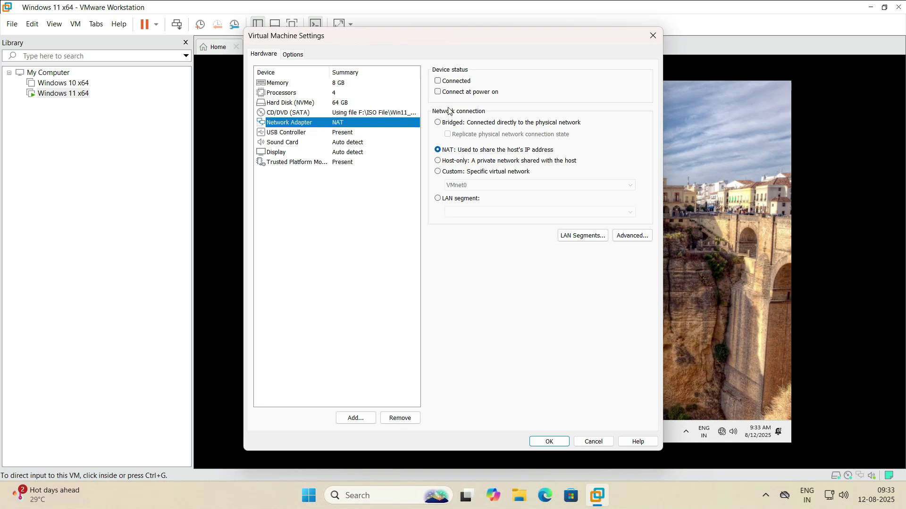
{"action": "left_click", "coordinate": [438, 82]}
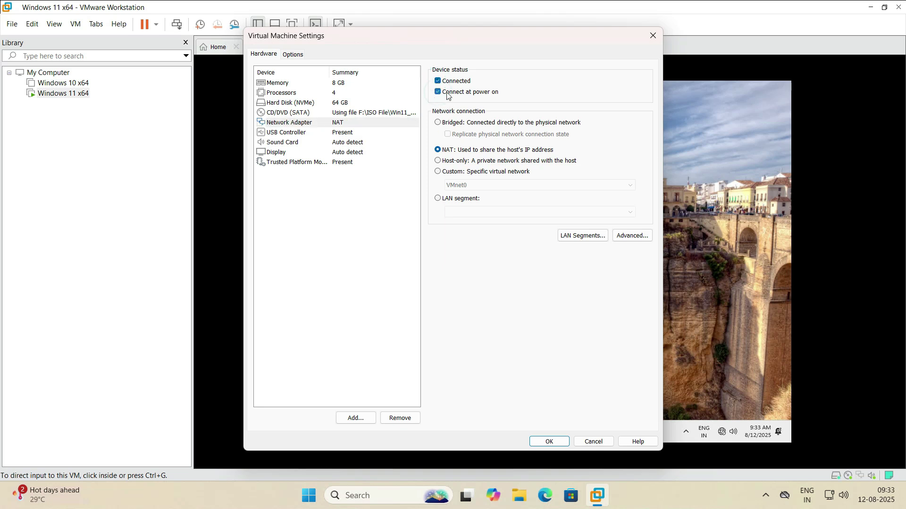
{"action": "left_click", "coordinate": [440, 124]}
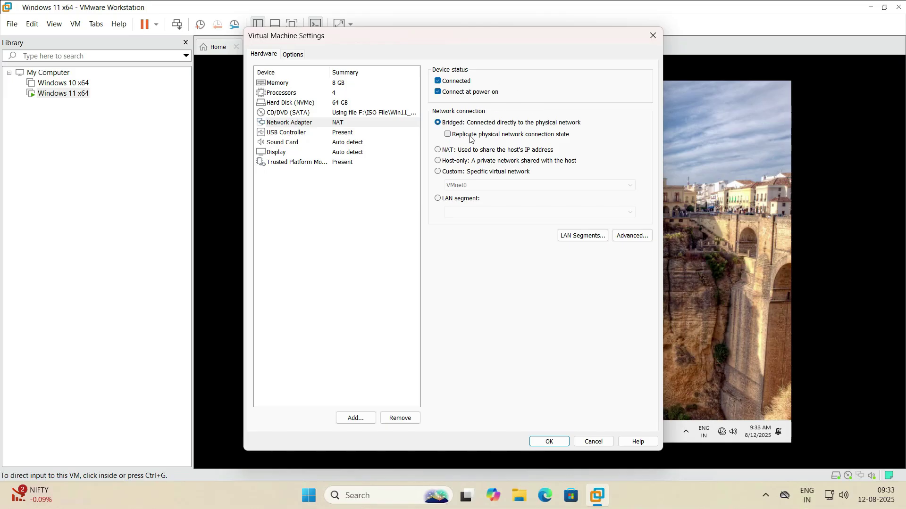
{"action": "left_click", "coordinate": [550, 442]}
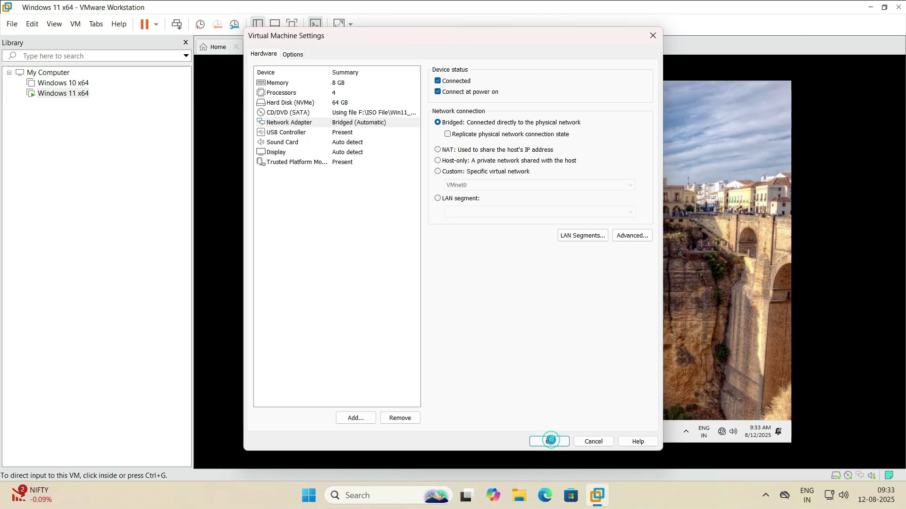
{"action": "left_click", "coordinate": [535, 346]}
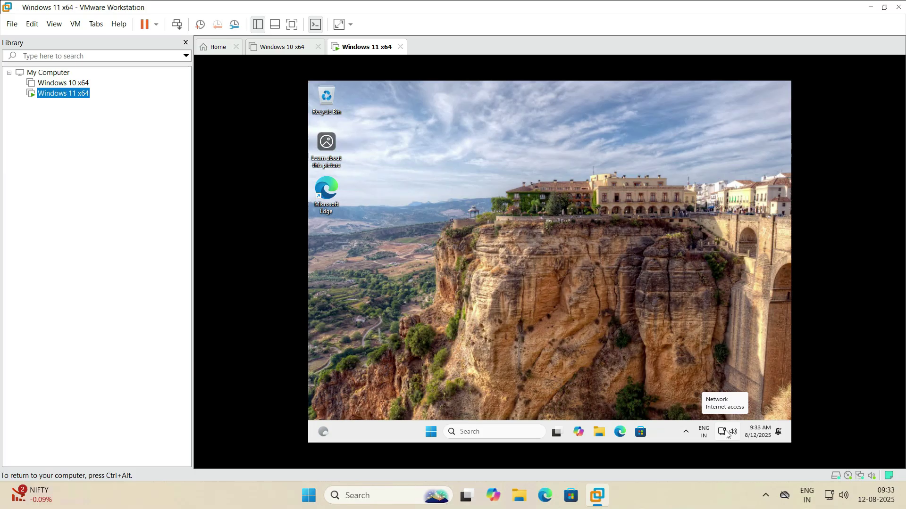
{"action": "mouse_move", "coordinate": [512, 2]}
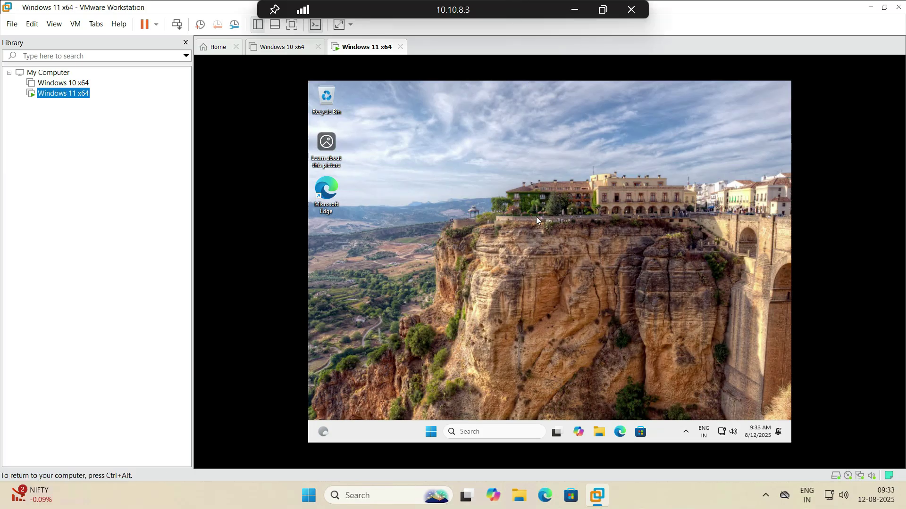